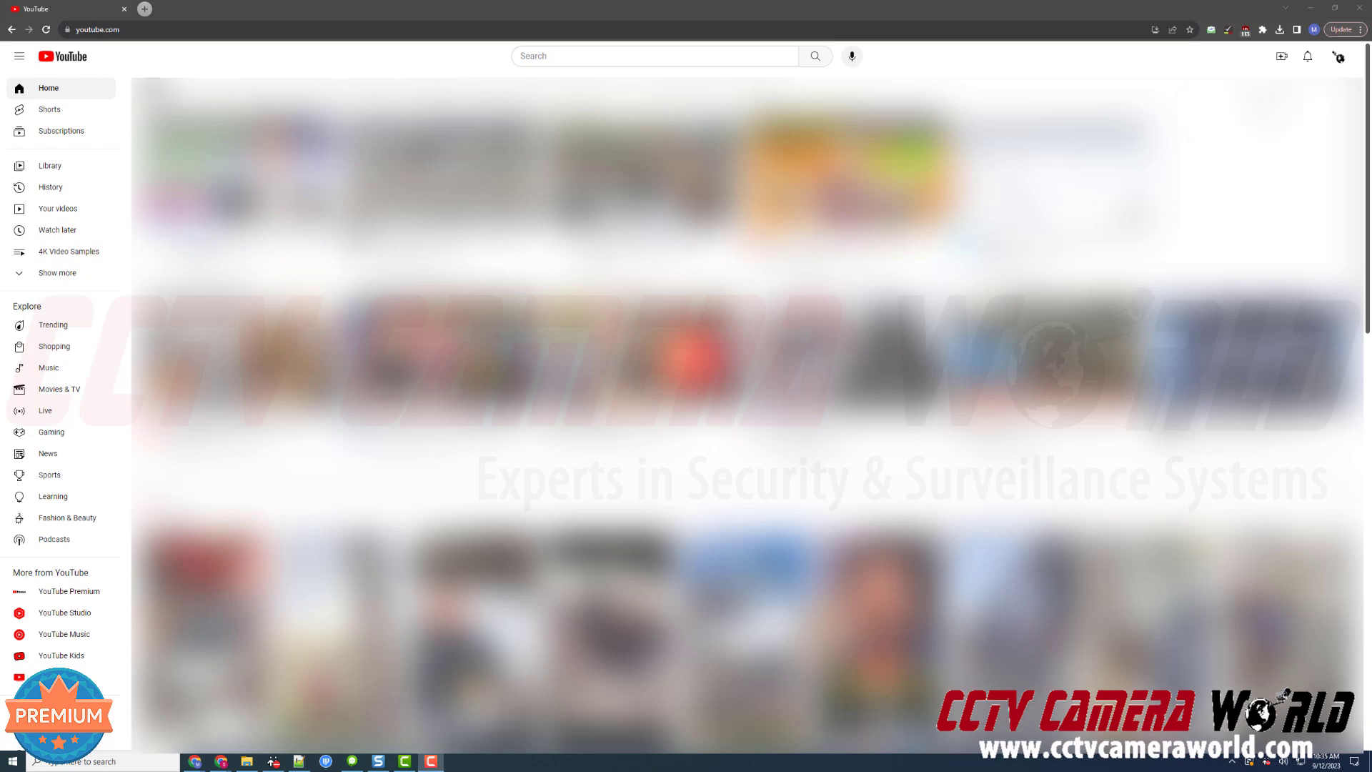
Bring up the channel's account menu with its YouTube Studio option, after glancing at the Create menu.
{"action": "left_click", "coordinate": [1339, 57]}
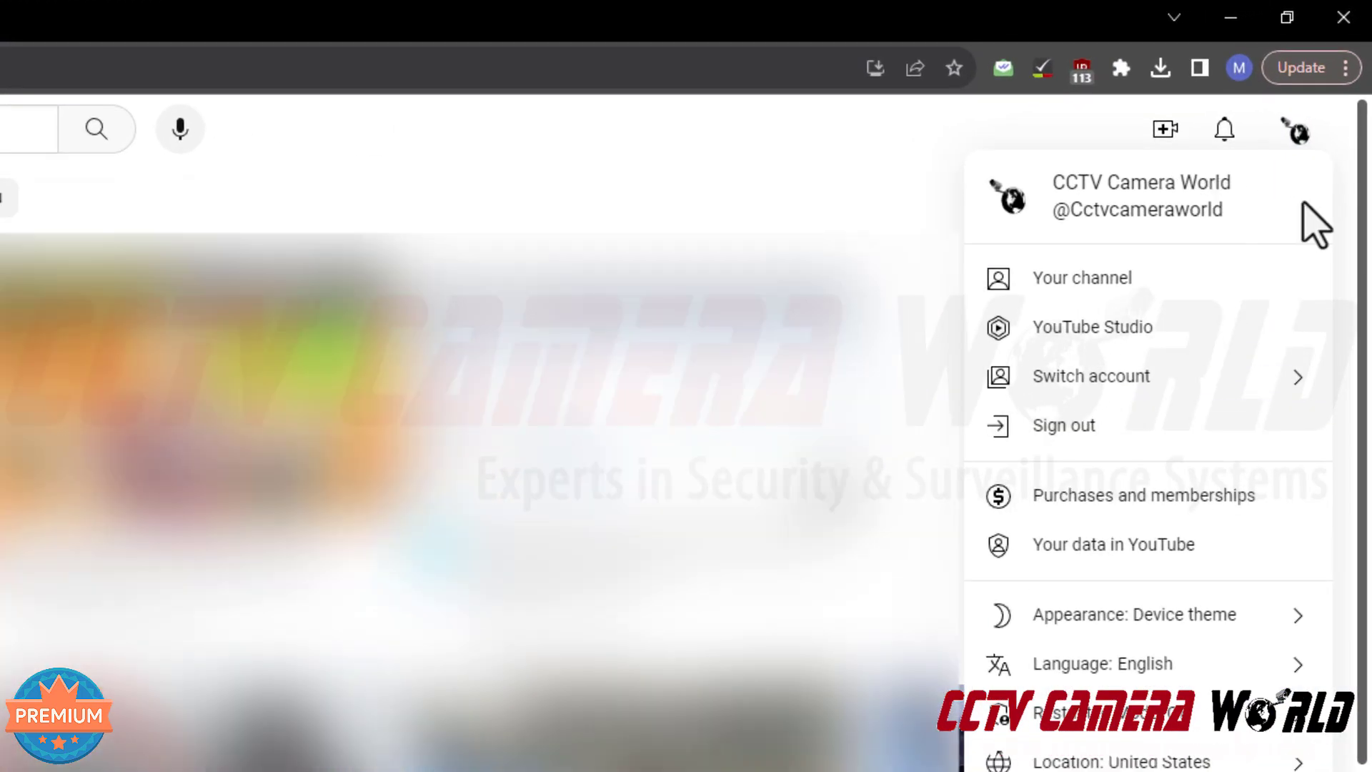
{"action": "left_click", "coordinate": [933, 179]}
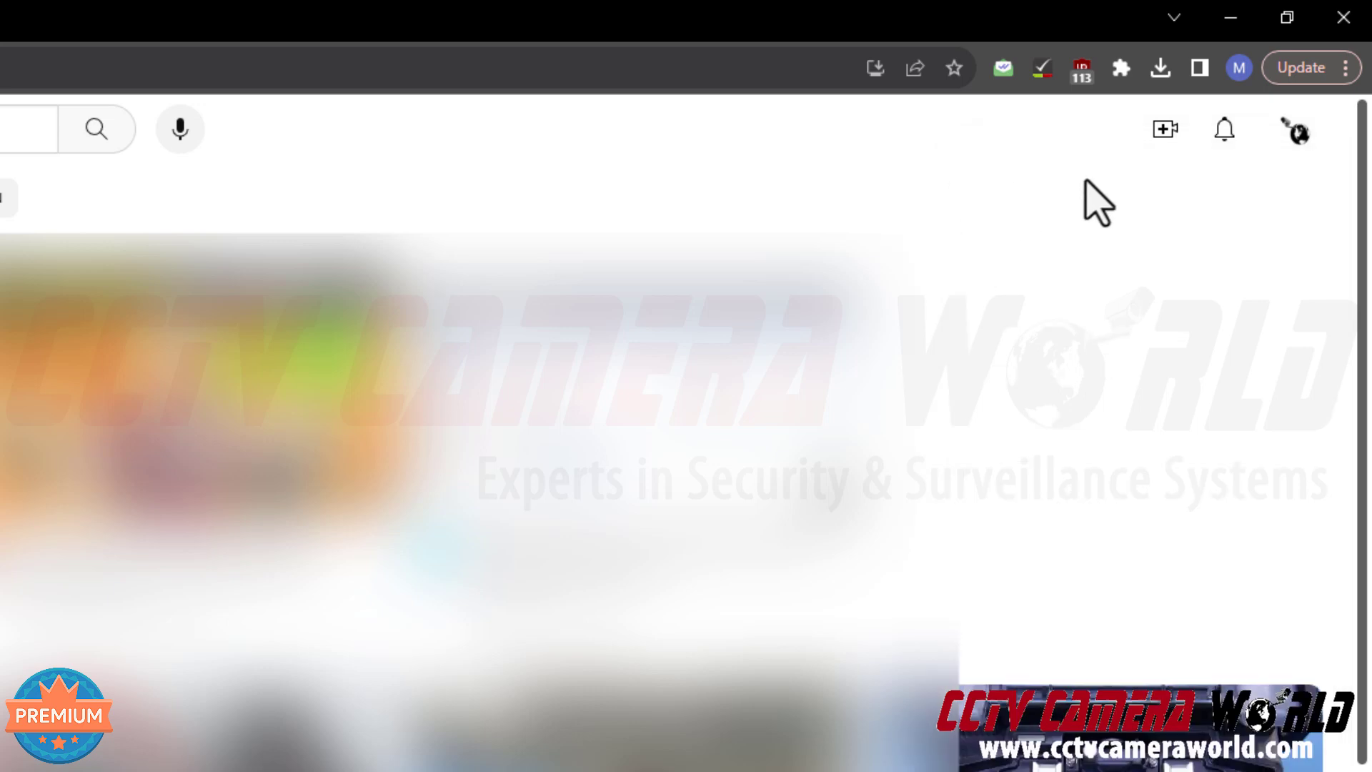
{"action": "left_click", "coordinate": [1159, 164]}
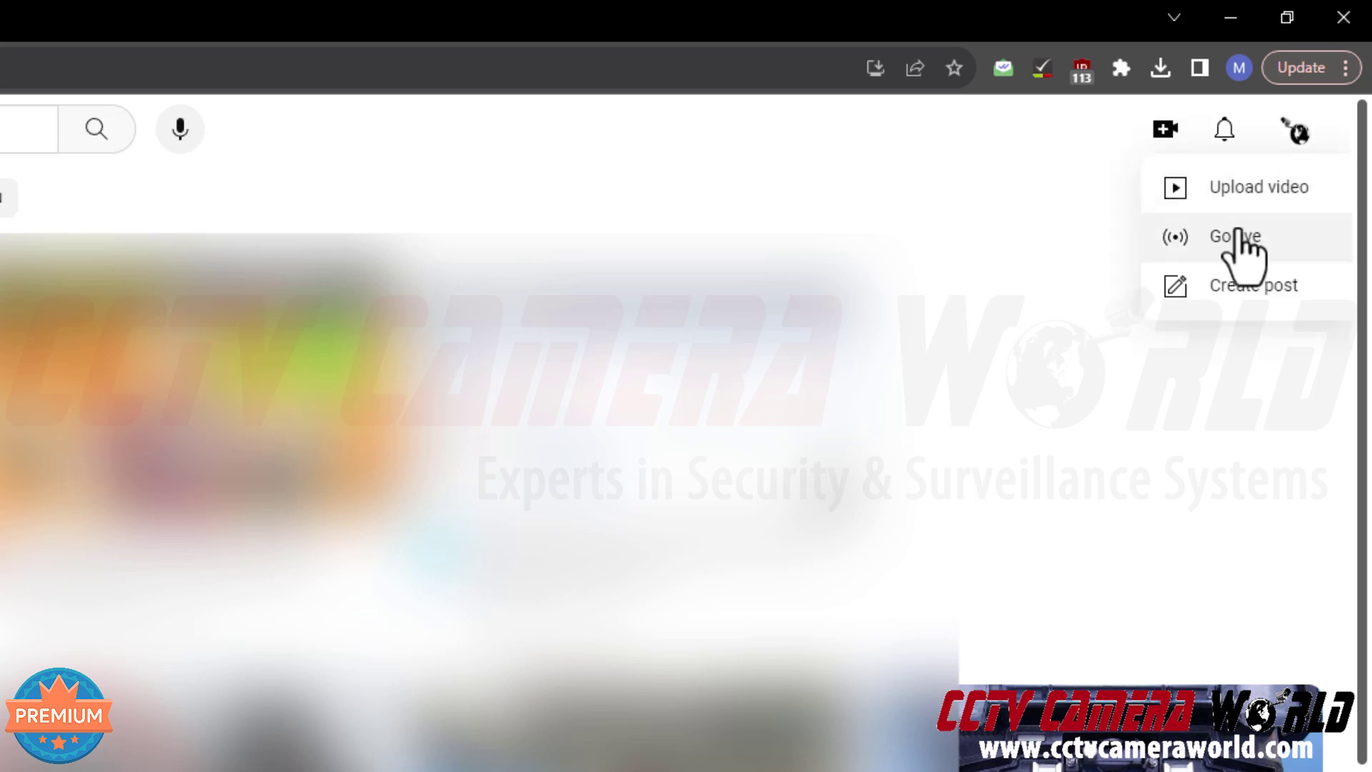
{"action": "left_click", "coordinate": [1295, 136]}
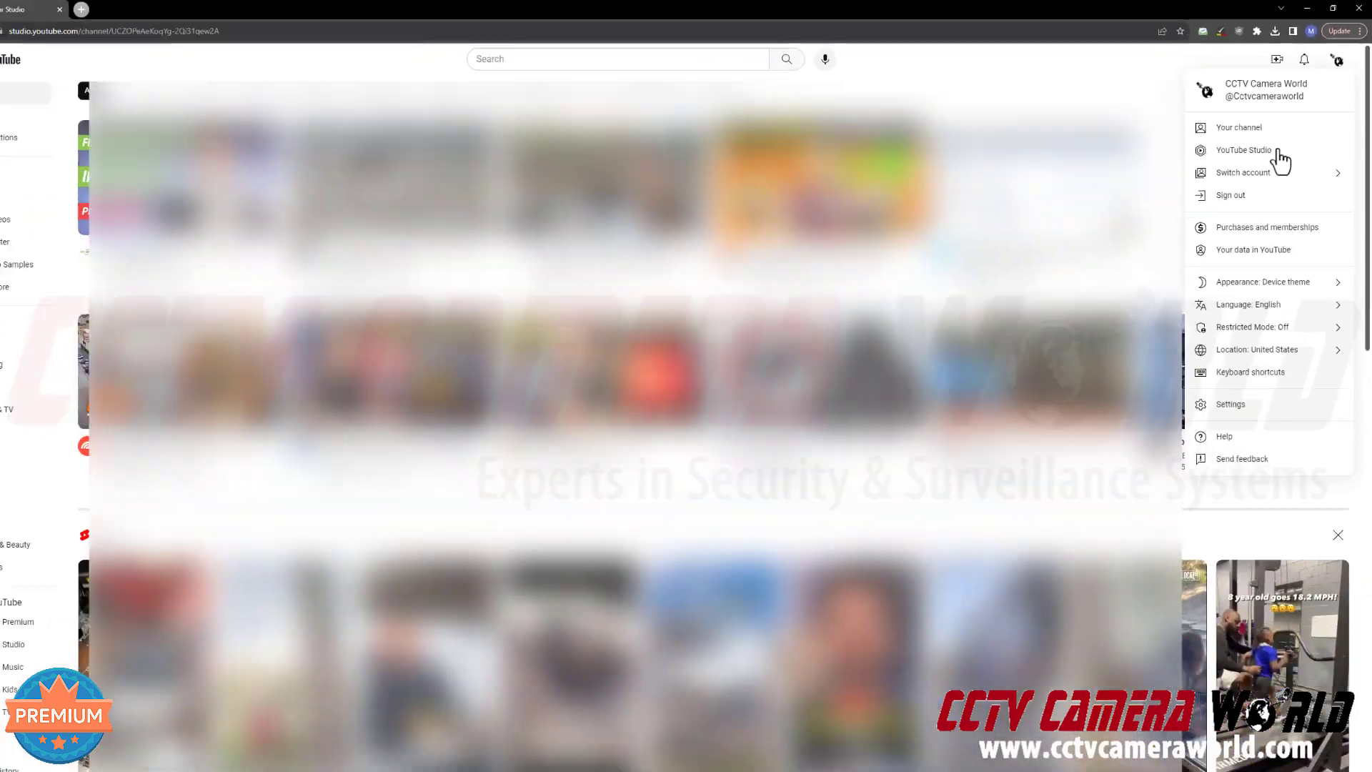
Go to YouTube Studio and create a new live stream set to go live right now.
{"action": "left_click", "coordinate": [1166, 328]}
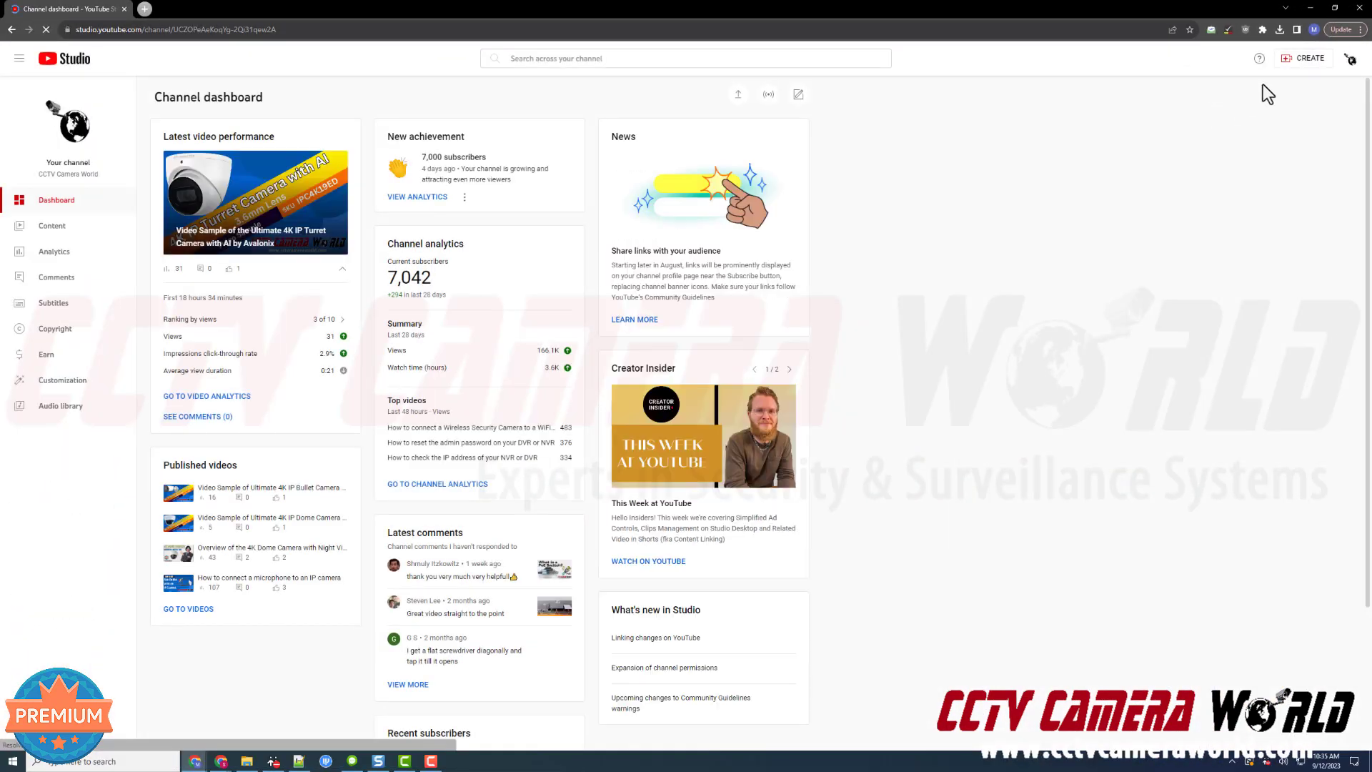
{"action": "left_click", "coordinate": [1303, 60]}
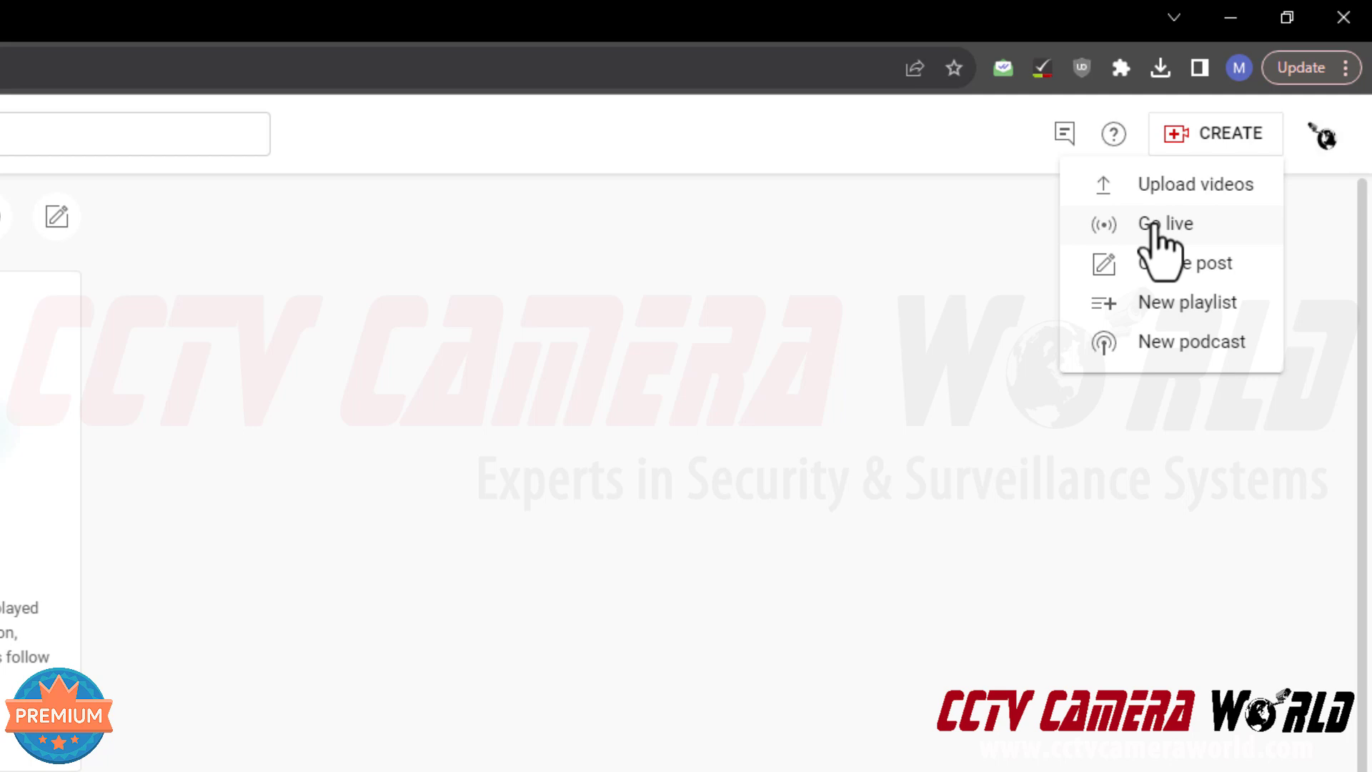
{"action": "left_click", "coordinate": [1152, 226]}
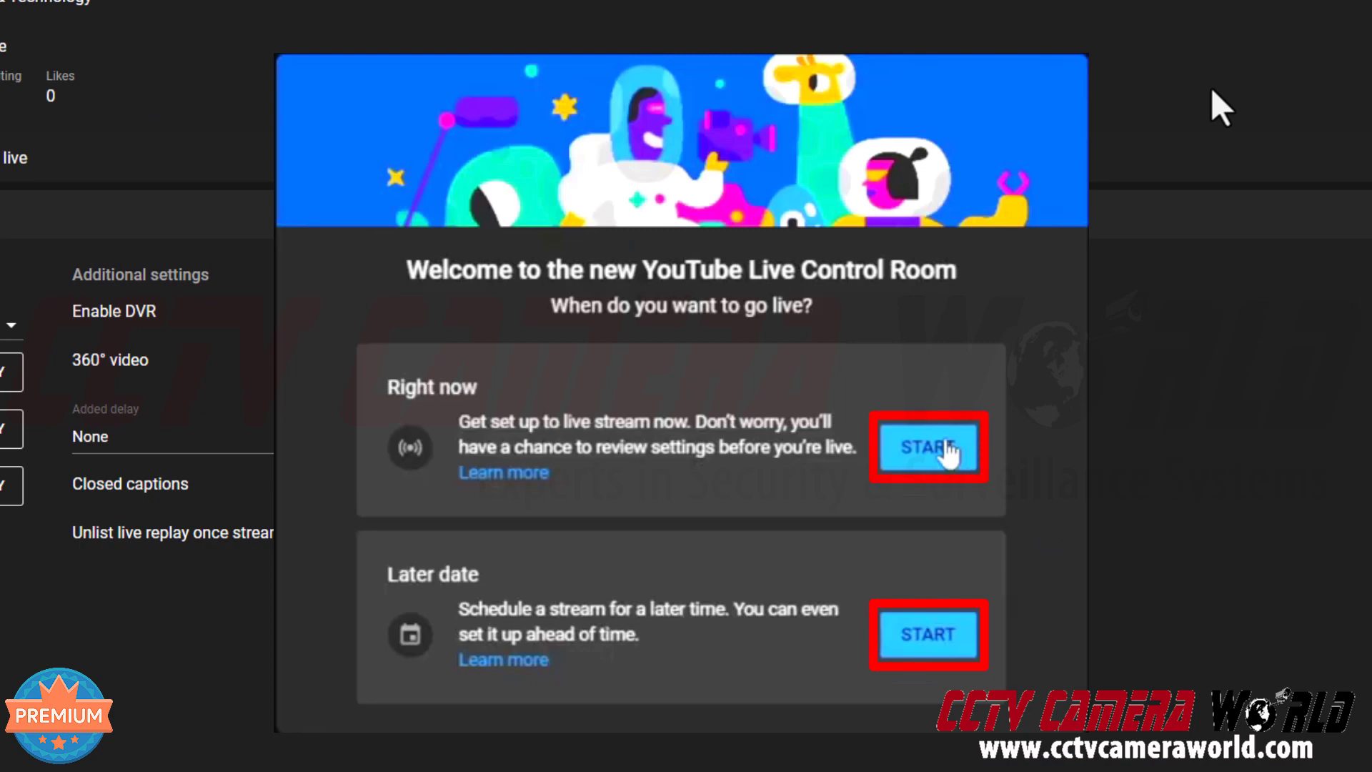
{"action": "left_click", "coordinate": [949, 452]}
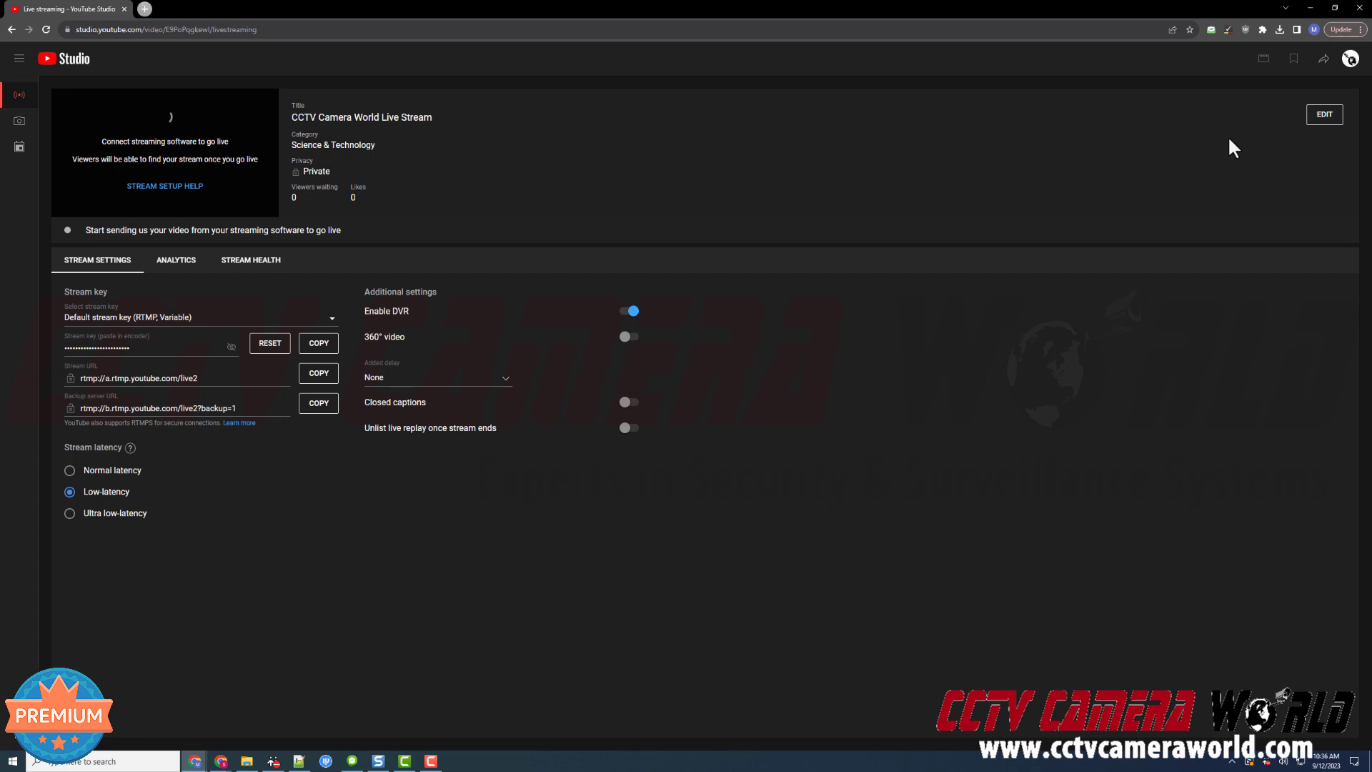
Open the stream's Edit settings, review the Details tab, and expand the Category list.
{"action": "left_click", "coordinate": [1342, 131]}
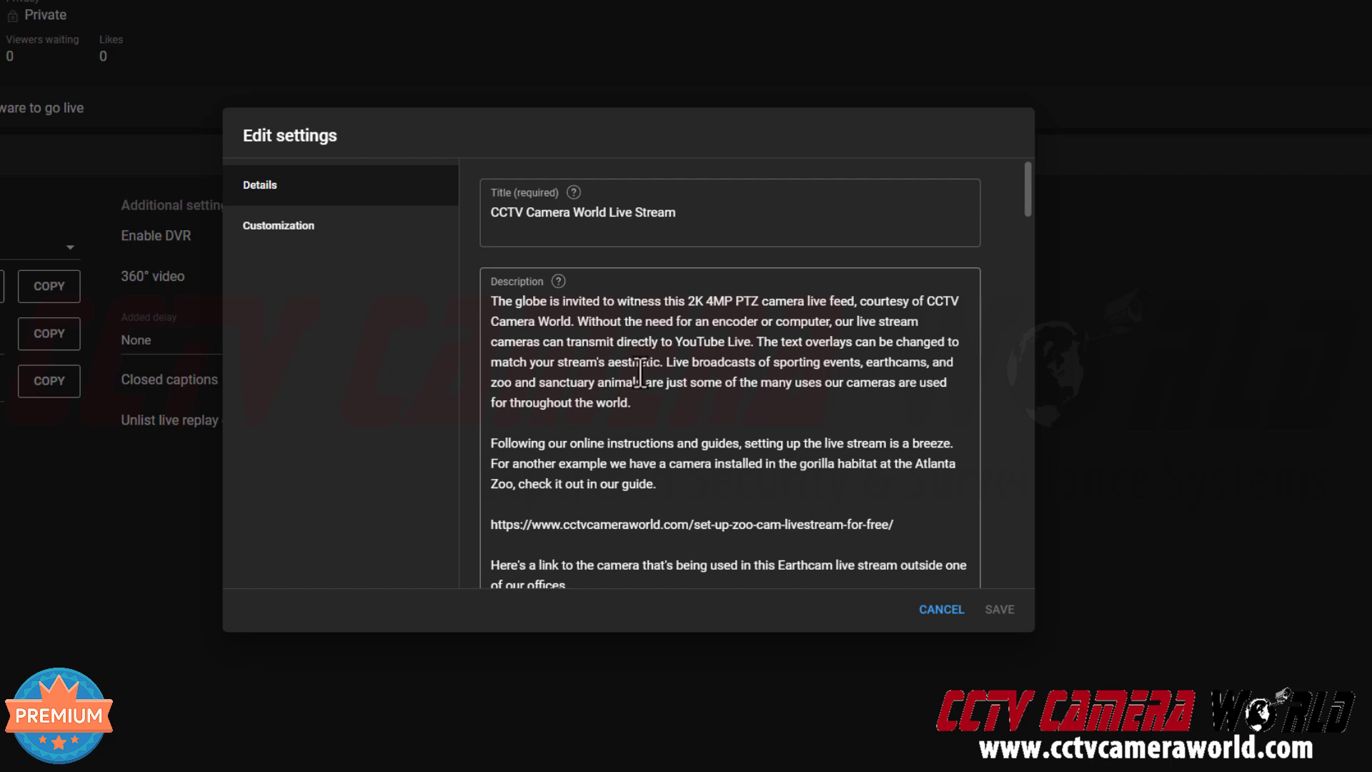
{"action": "scroll", "coordinate": [658, 392], "scroll_direction": "down", "scroll_amount": 3}
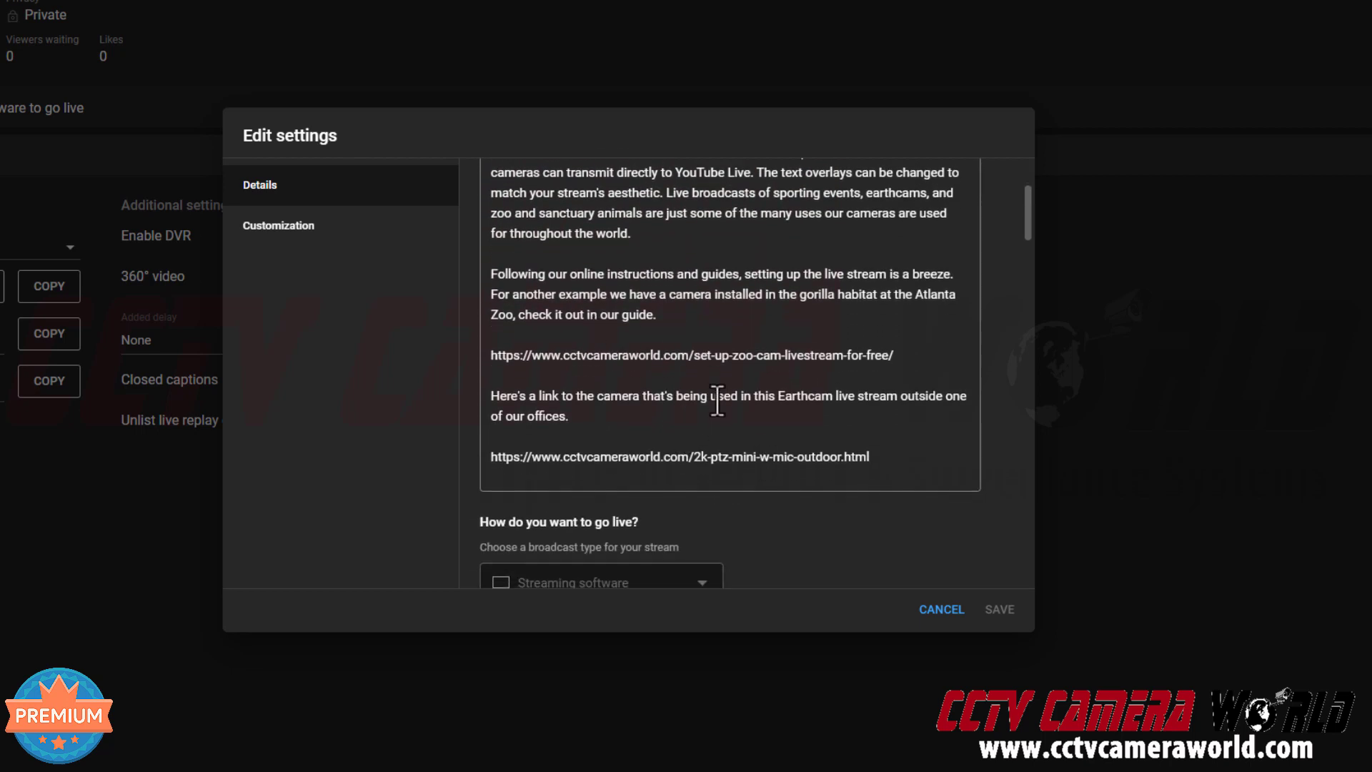
{"action": "scroll", "coordinate": [717, 403], "scroll_direction": "down", "scroll_amount": 5}
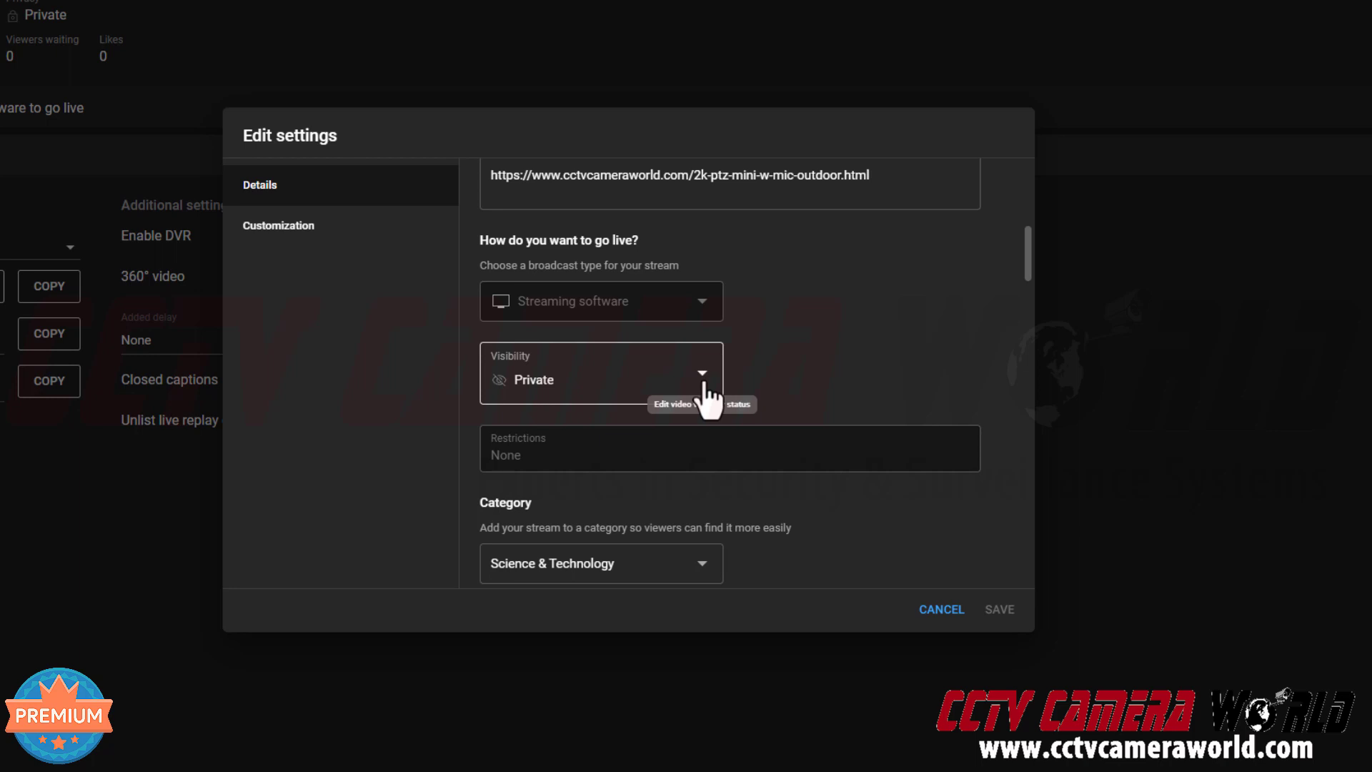
{"action": "scroll", "coordinate": [765, 386], "scroll_direction": "down", "scroll_amount": 3}
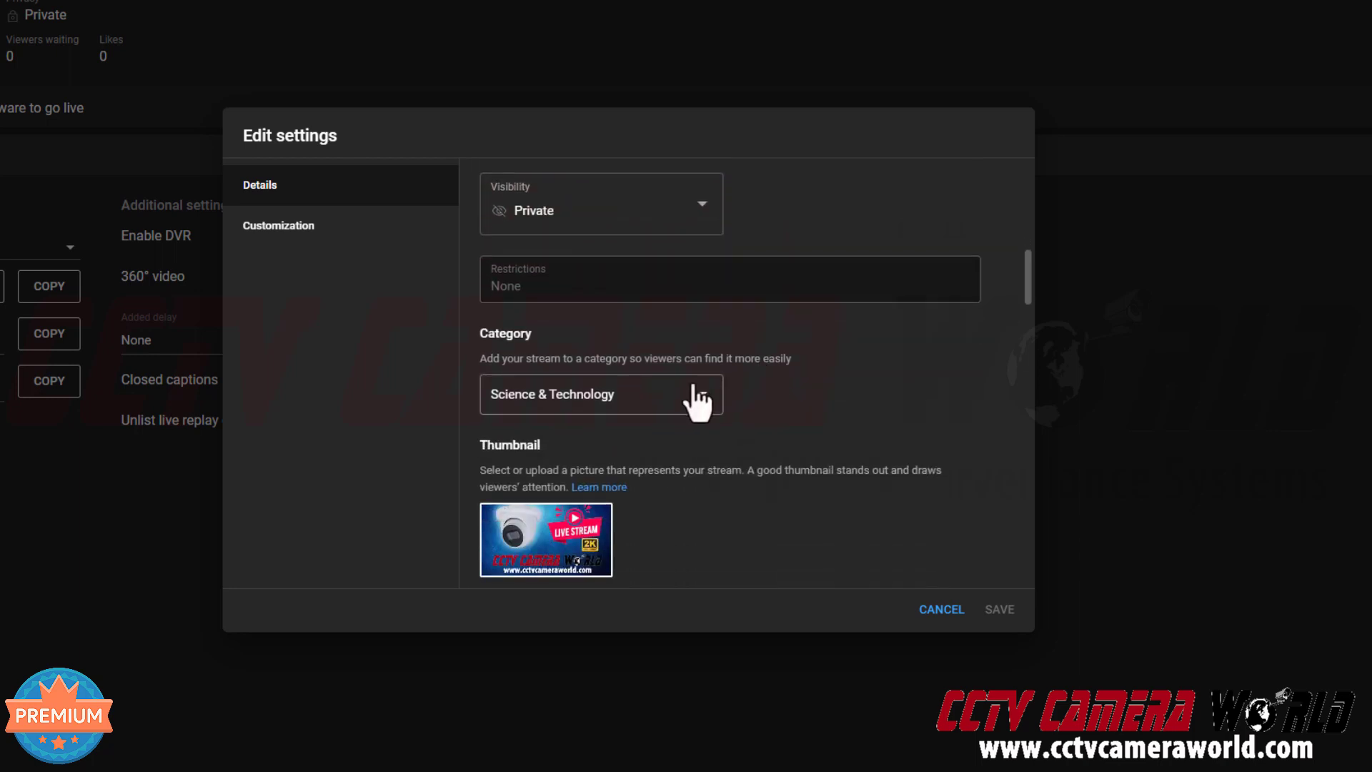
{"action": "left_click", "coordinate": [697, 397]}
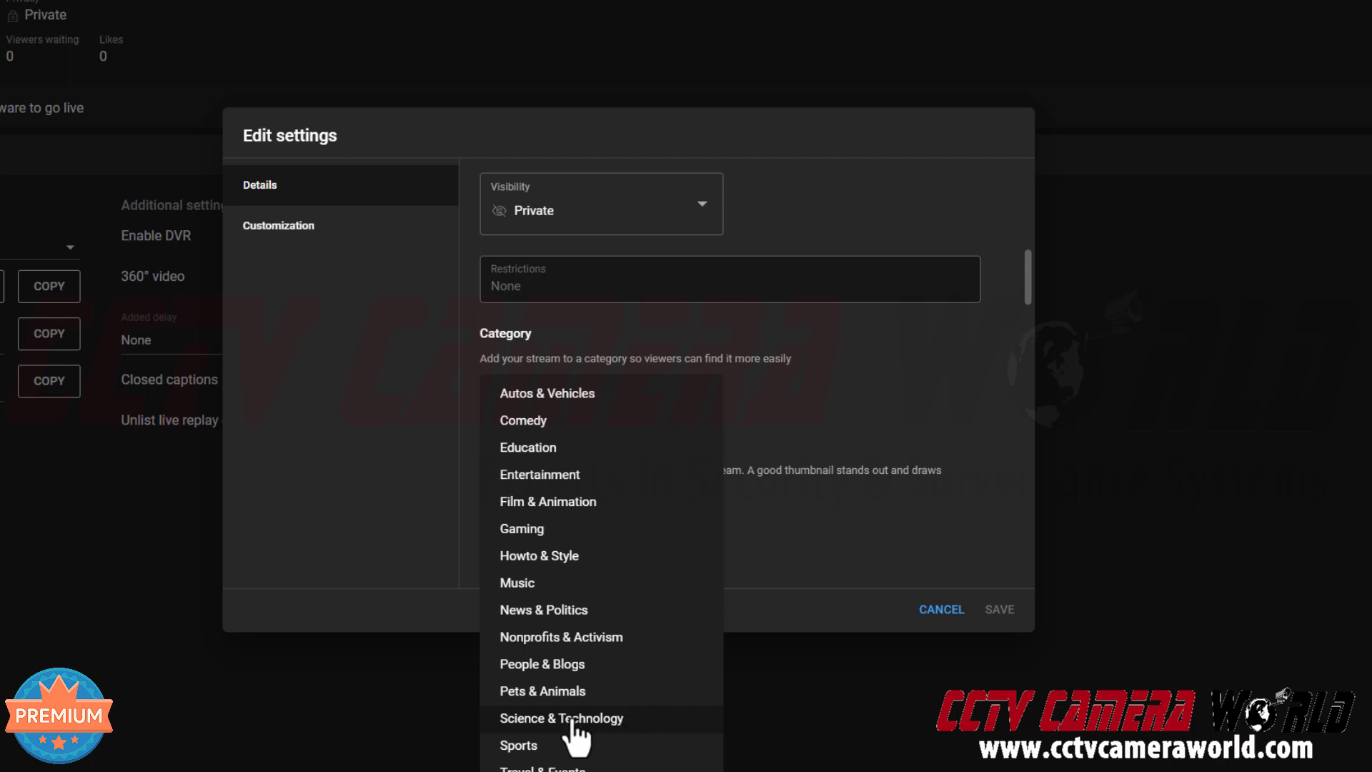
Keep Science & Technology, leave the thumbnail unchanged, and confirm the audience is not made for kids.
{"action": "left_click", "coordinate": [825, 465]}
{"action": "scroll", "coordinate": [825, 464], "scroll_direction": "down", "scroll_amount": 2}
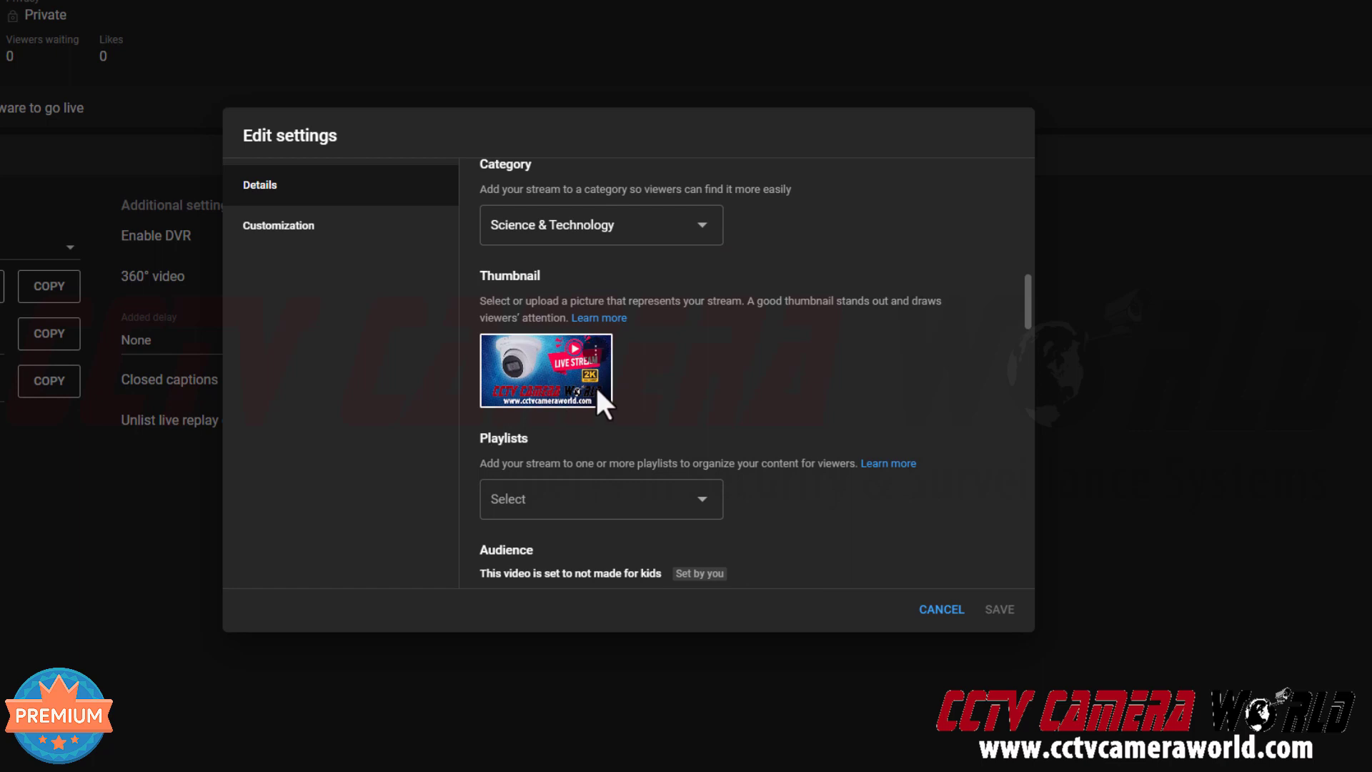
{"action": "mouse_move", "coordinate": [596, 361]}
{"action": "left_click", "coordinate": [596, 352]}
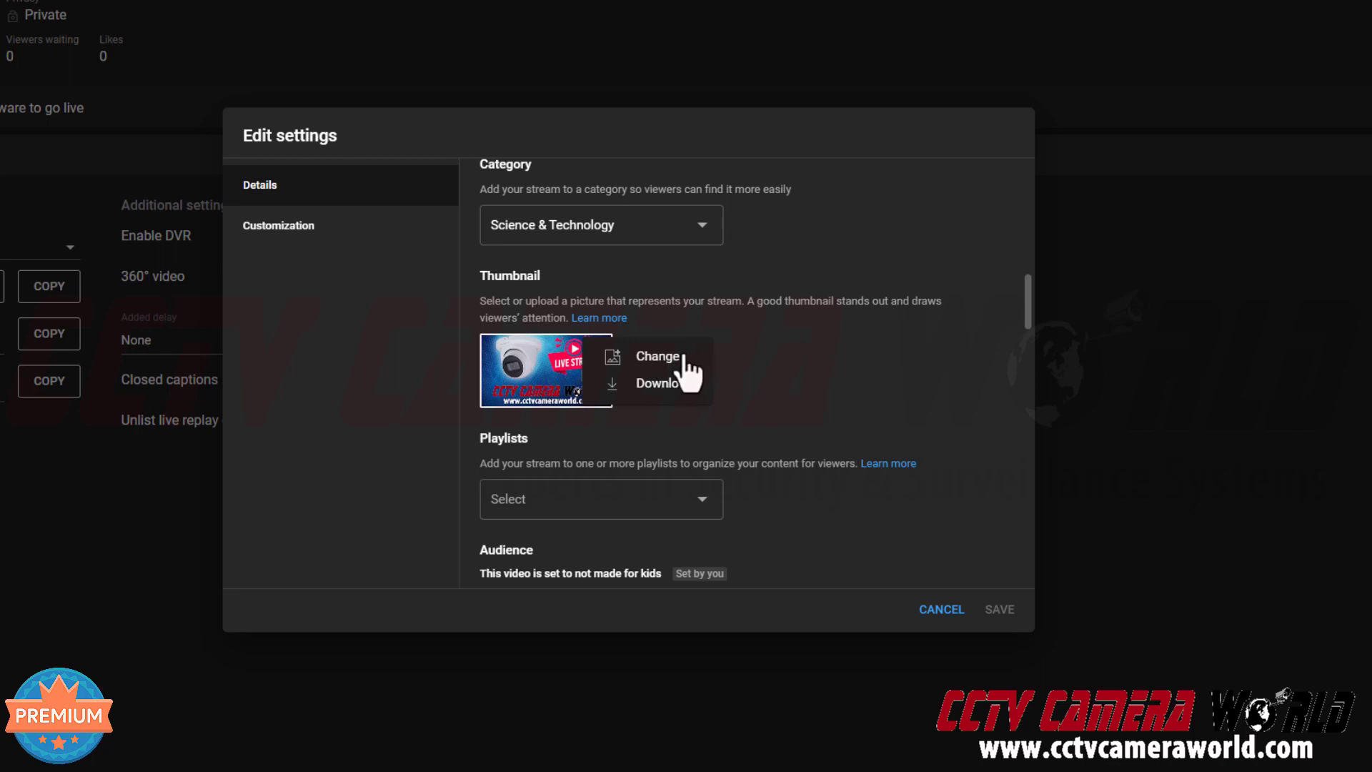
{"action": "left_click", "coordinate": [789, 303]}
{"action": "scroll", "coordinate": [801, 321], "scroll_direction": "down", "scroll_amount": 3}
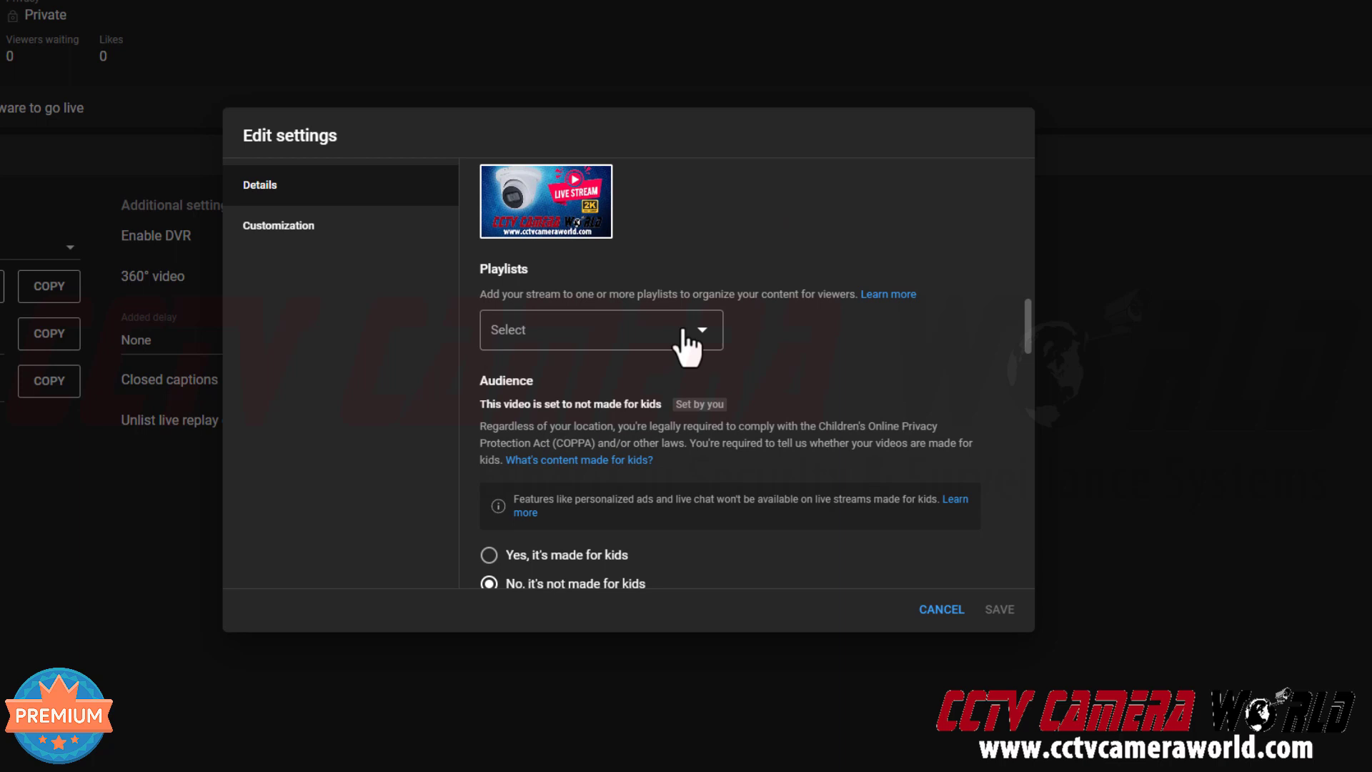
{"action": "scroll", "coordinate": [687, 348], "scroll_direction": "down", "scroll_amount": 1}
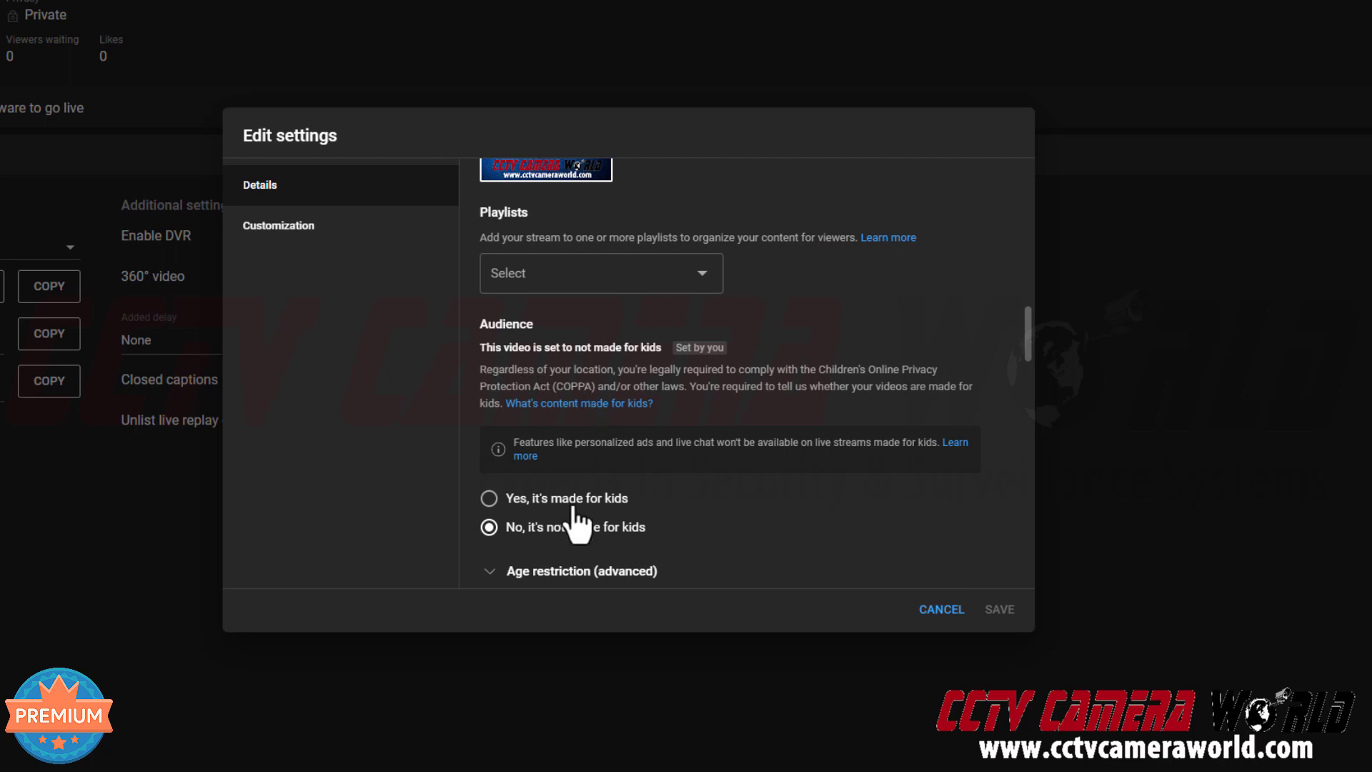
{"action": "scroll", "coordinate": [686, 495], "scroll_direction": "down", "scroll_amount": 1}
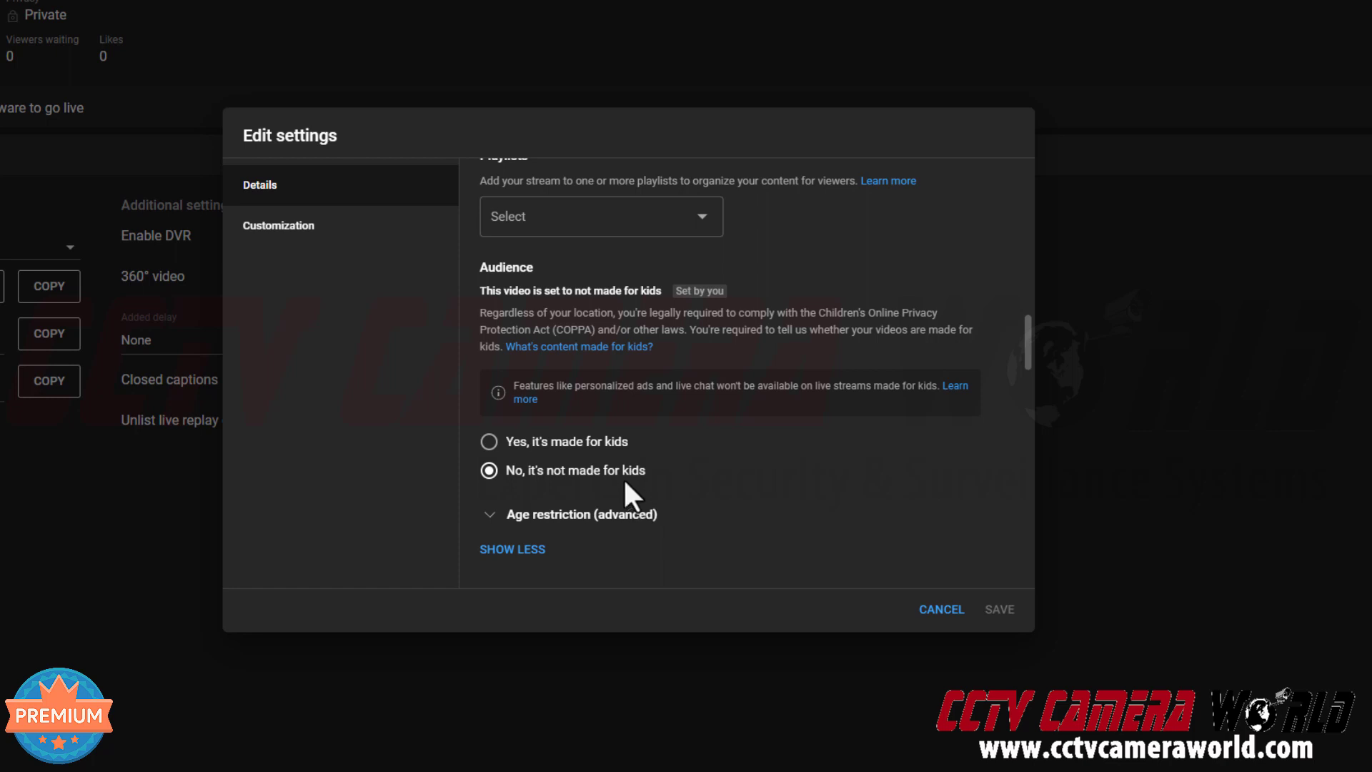
Review the Customization tab, where Live chat and chat replay are off and slow mode is unset.
{"action": "left_click", "coordinate": [352, 236]}
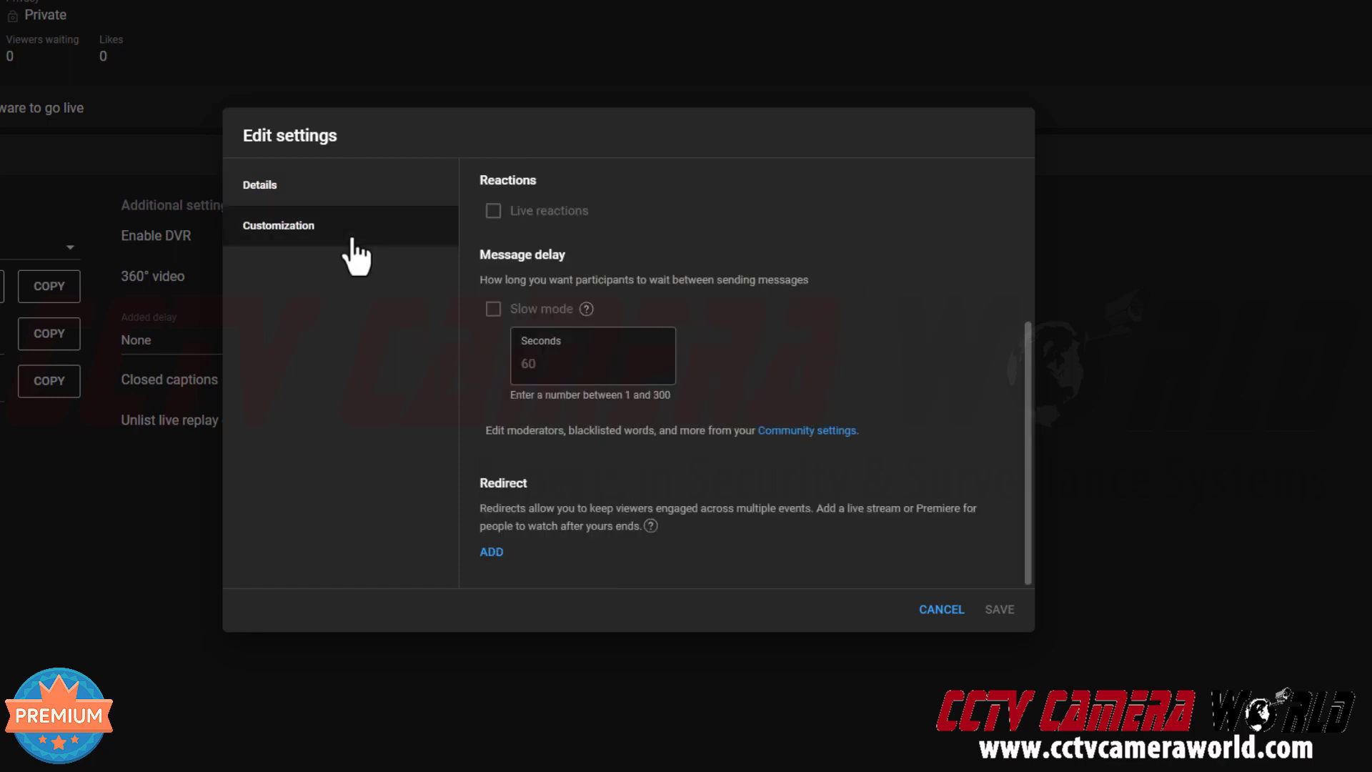
{"action": "scroll", "coordinate": [540, 261], "scroll_direction": "up", "scroll_amount": 4}
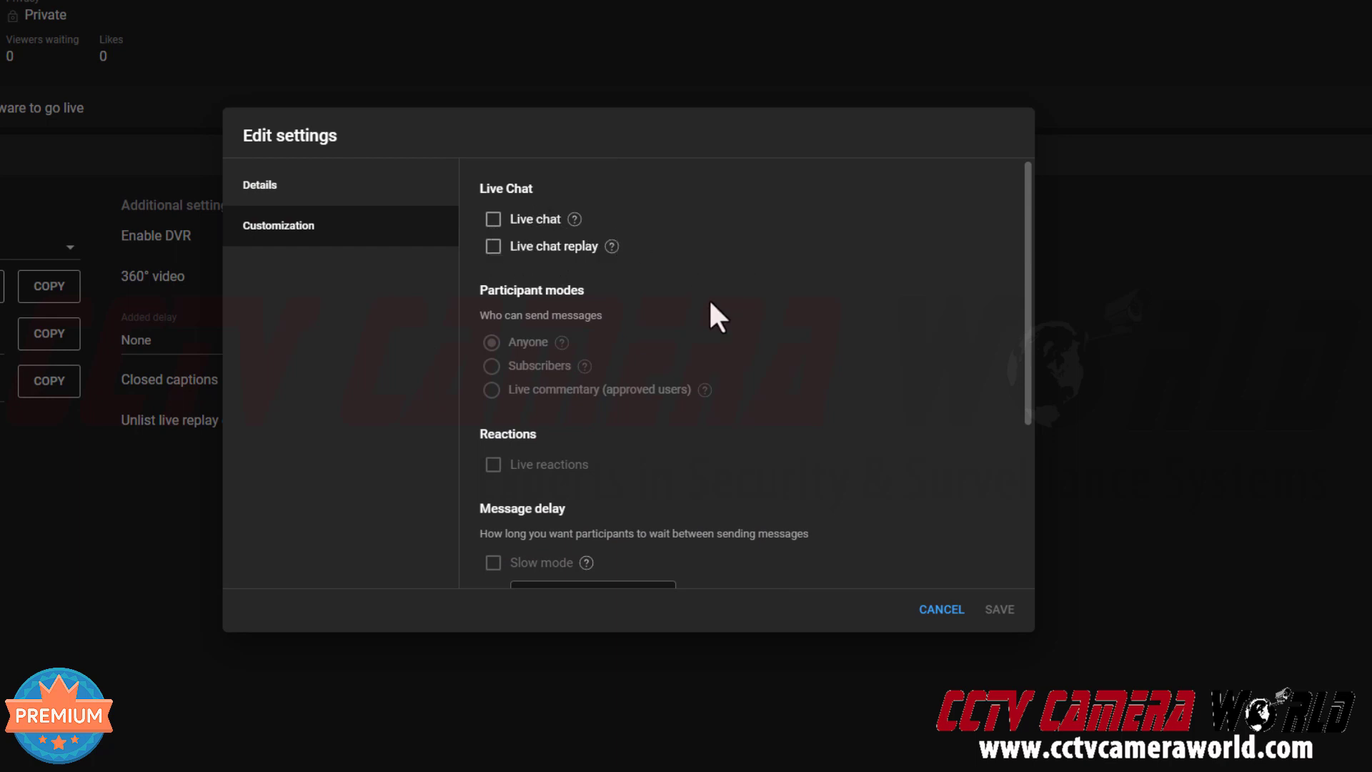
{"action": "scroll", "coordinate": [686, 303], "scroll_direction": "down", "scroll_amount": 2}
{"action": "scroll", "coordinate": [646, 348], "scroll_direction": "down", "scroll_amount": 2}
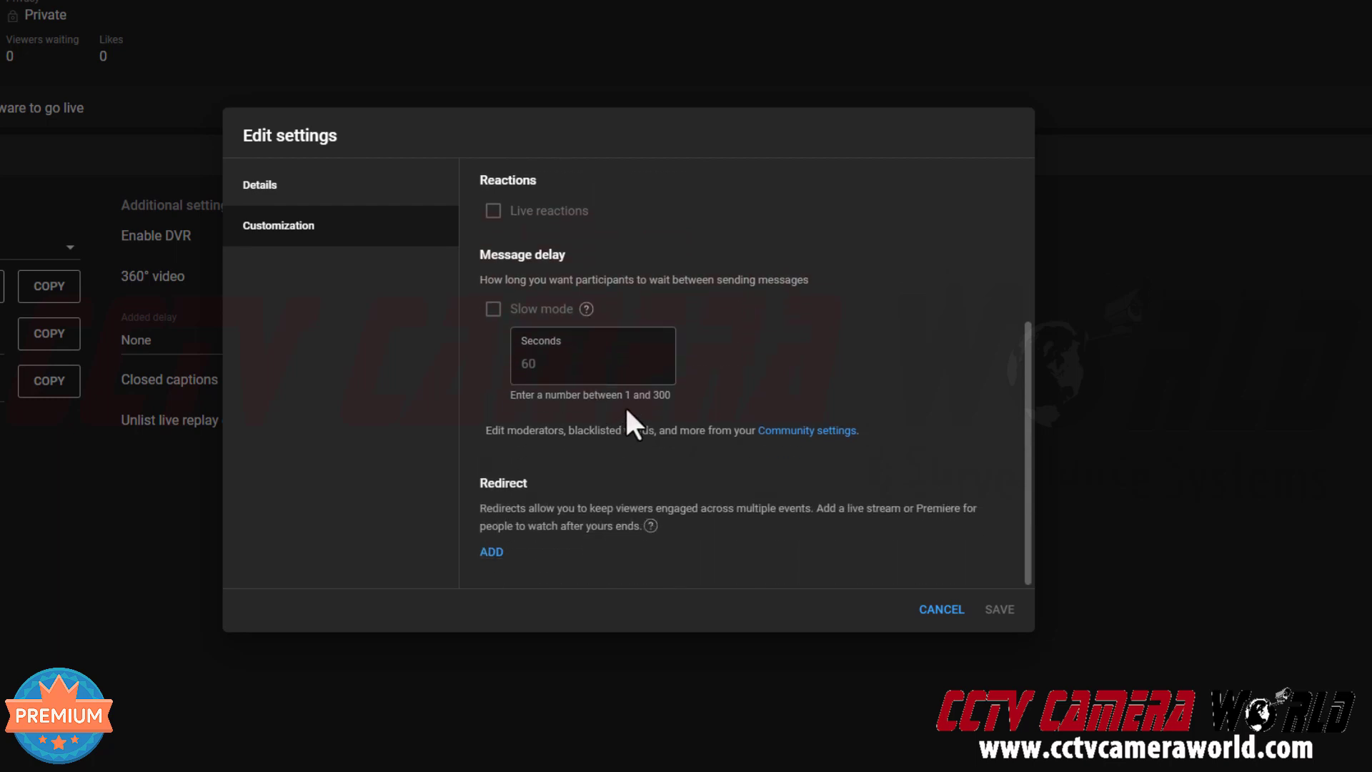
{"action": "scroll", "coordinate": [627, 411], "scroll_direction": "up", "scroll_amount": 2}
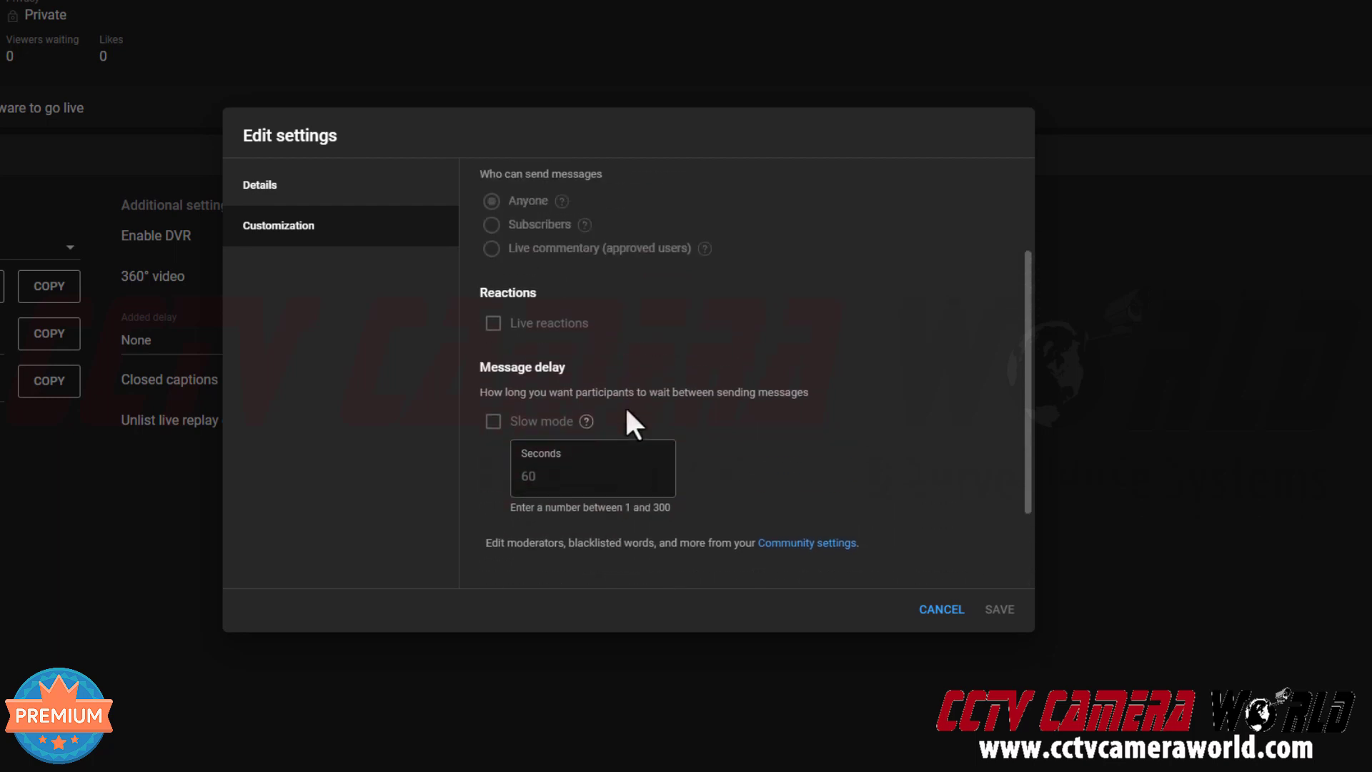
{"action": "scroll", "coordinate": [627, 411], "scroll_direction": "up", "scroll_amount": 2}
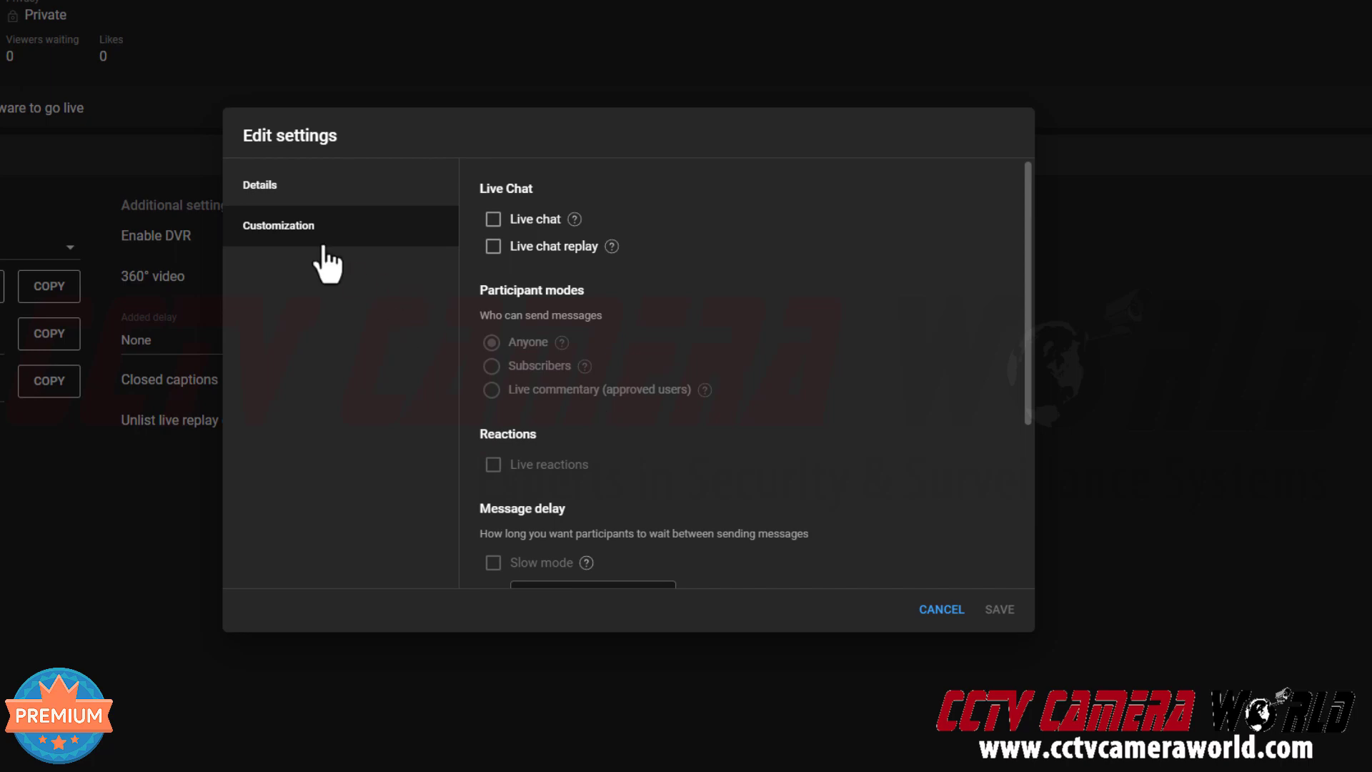
Cancel the edit dialog and search Windows for 'note' to find Notepad.
{"action": "left_click", "coordinate": [941, 608]}
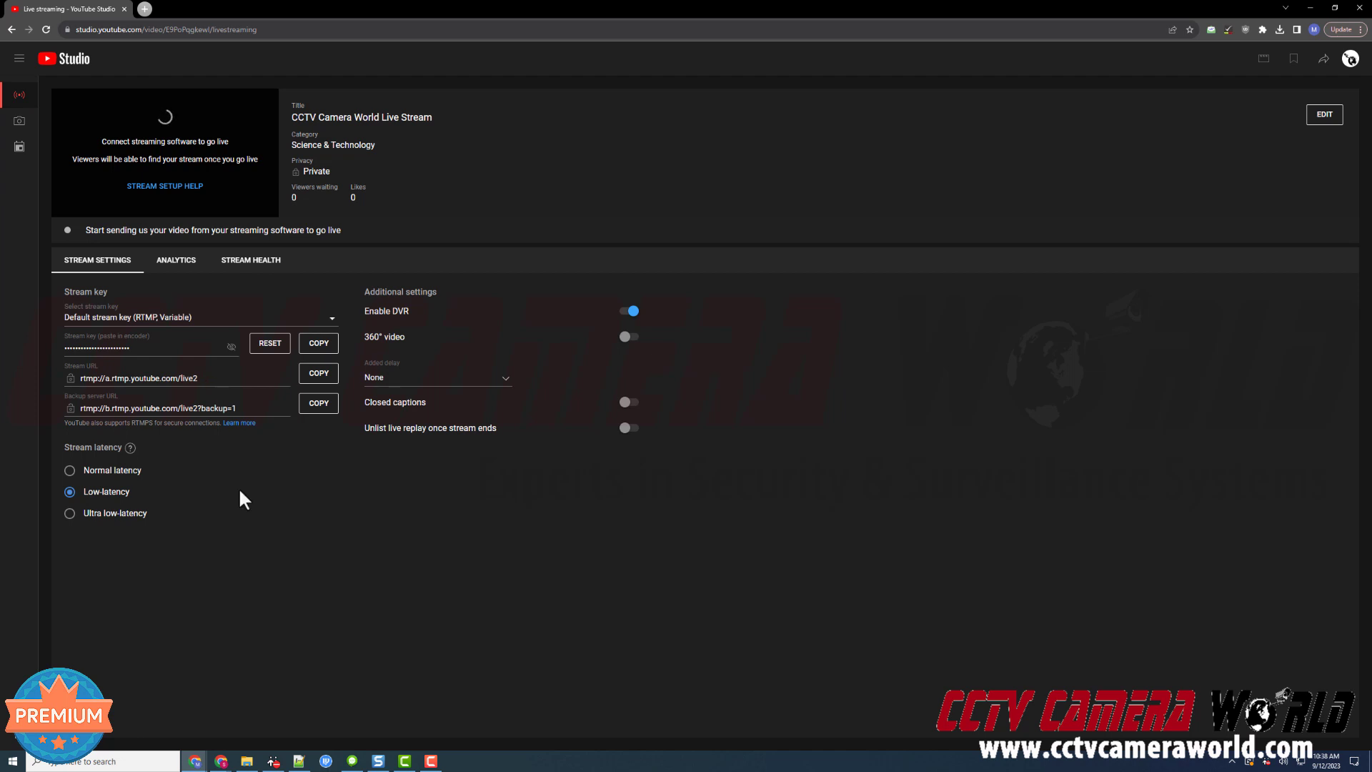
{"action": "left_click", "coordinate": [105, 759]}
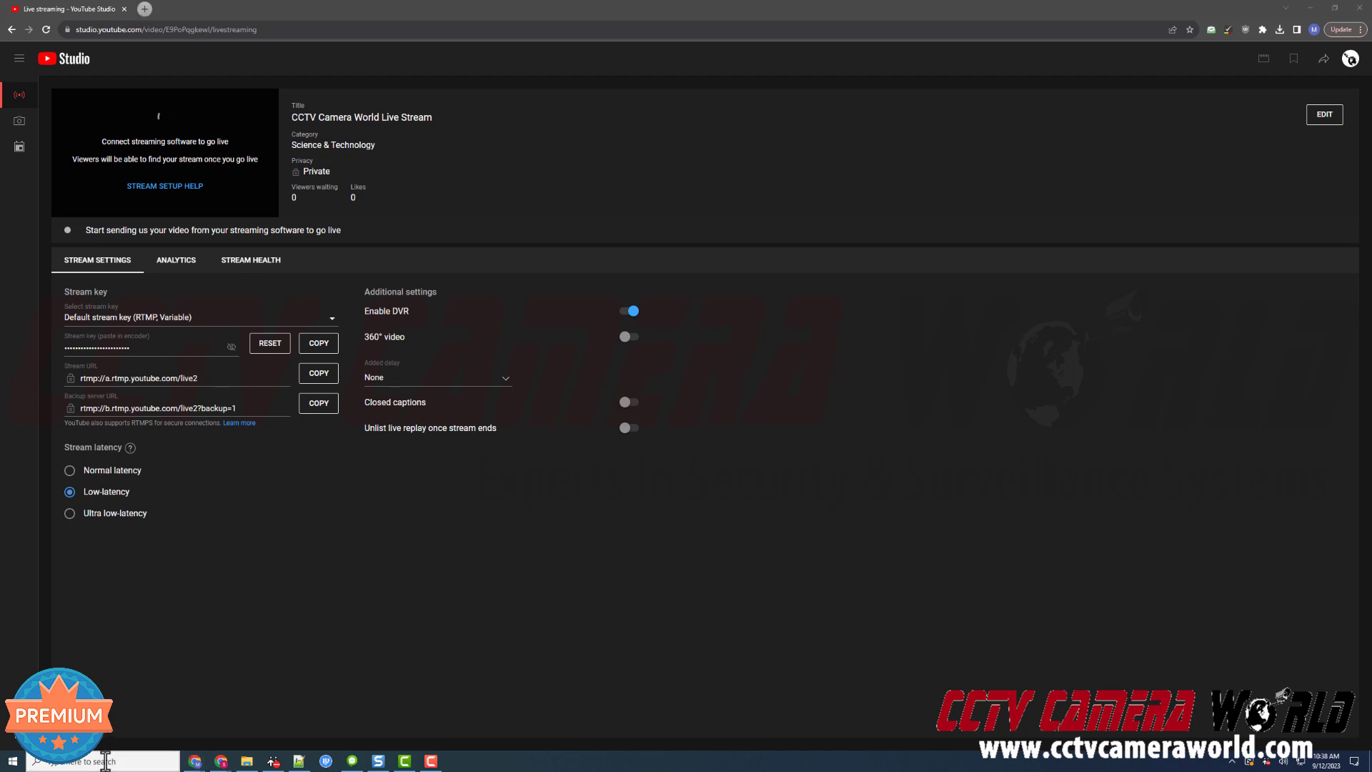
{"action": "type", "text": "note"}
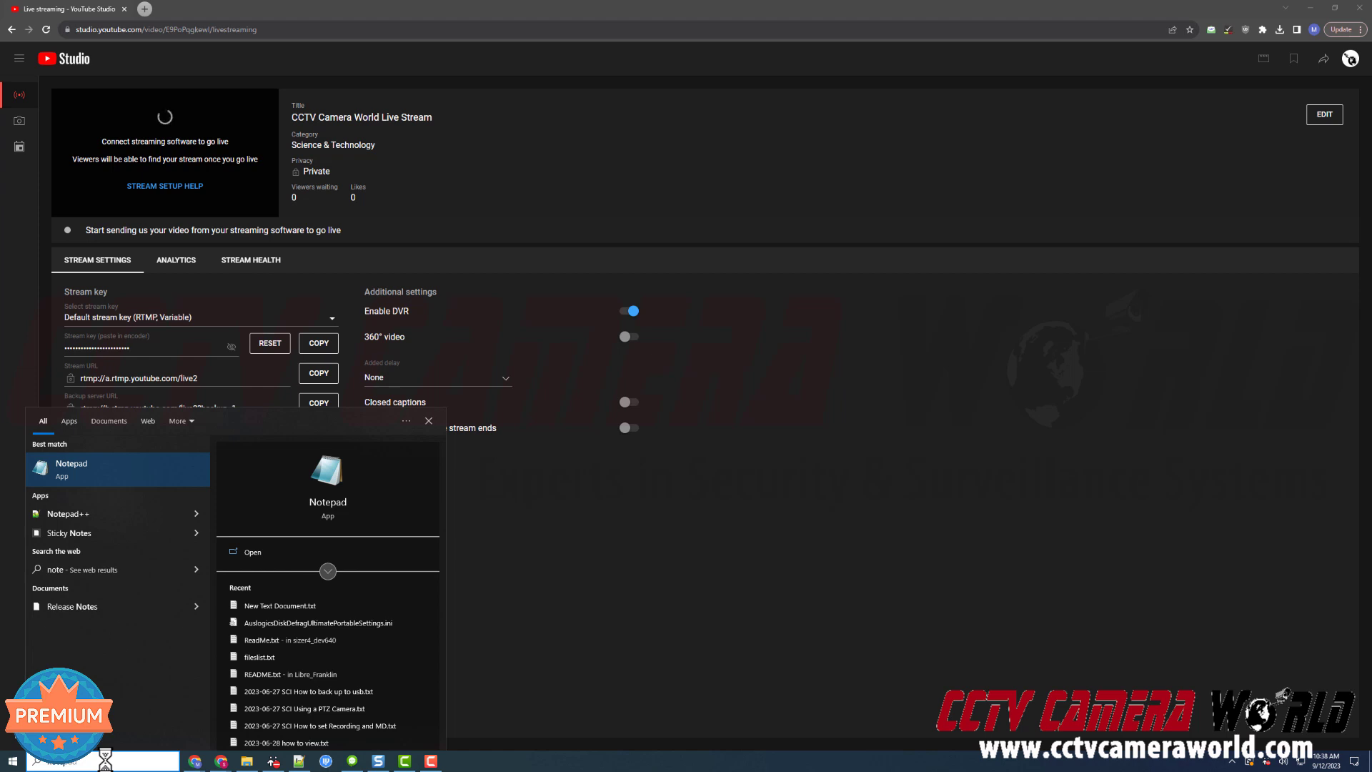
Launch Notepad and copy the stream URL from the YouTube Studio stream settings.
{"action": "left_click", "coordinate": [138, 457]}
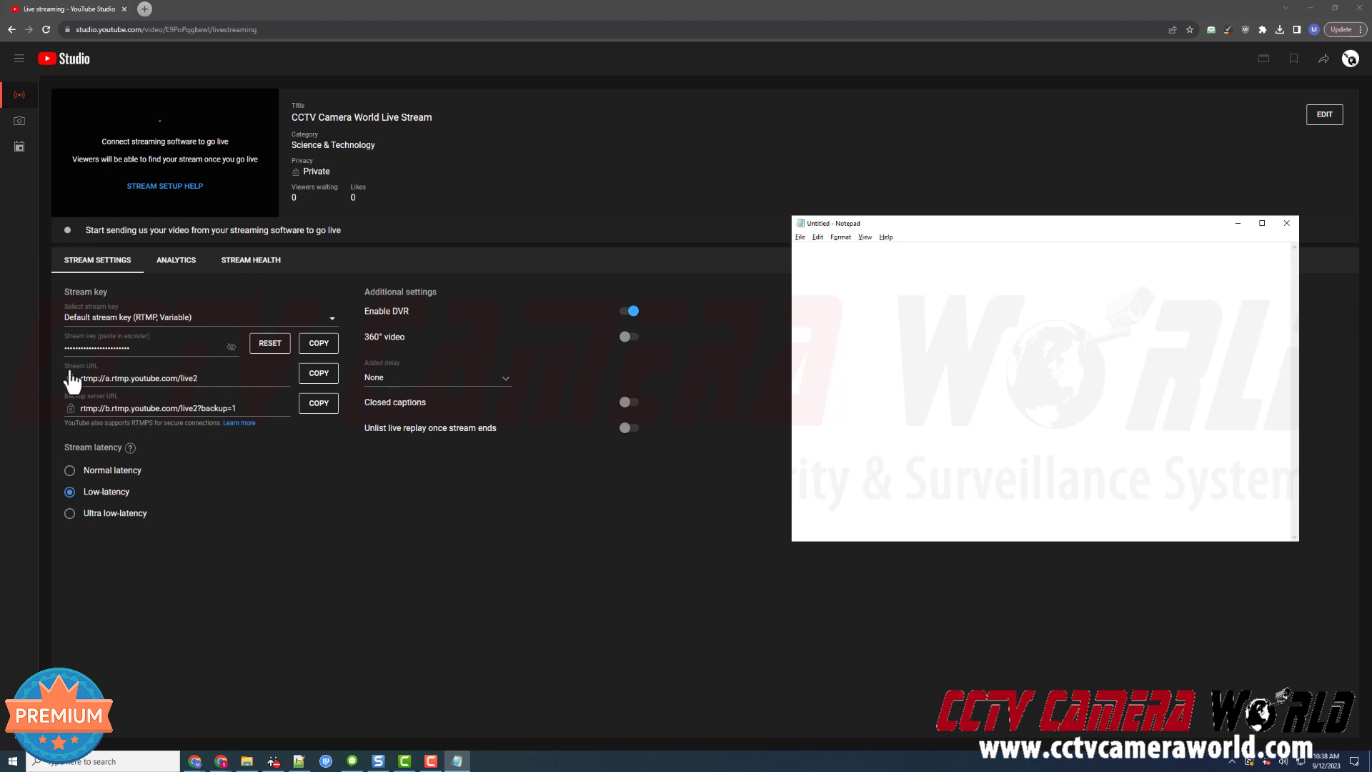
{"action": "left_click", "coordinate": [125, 371]}
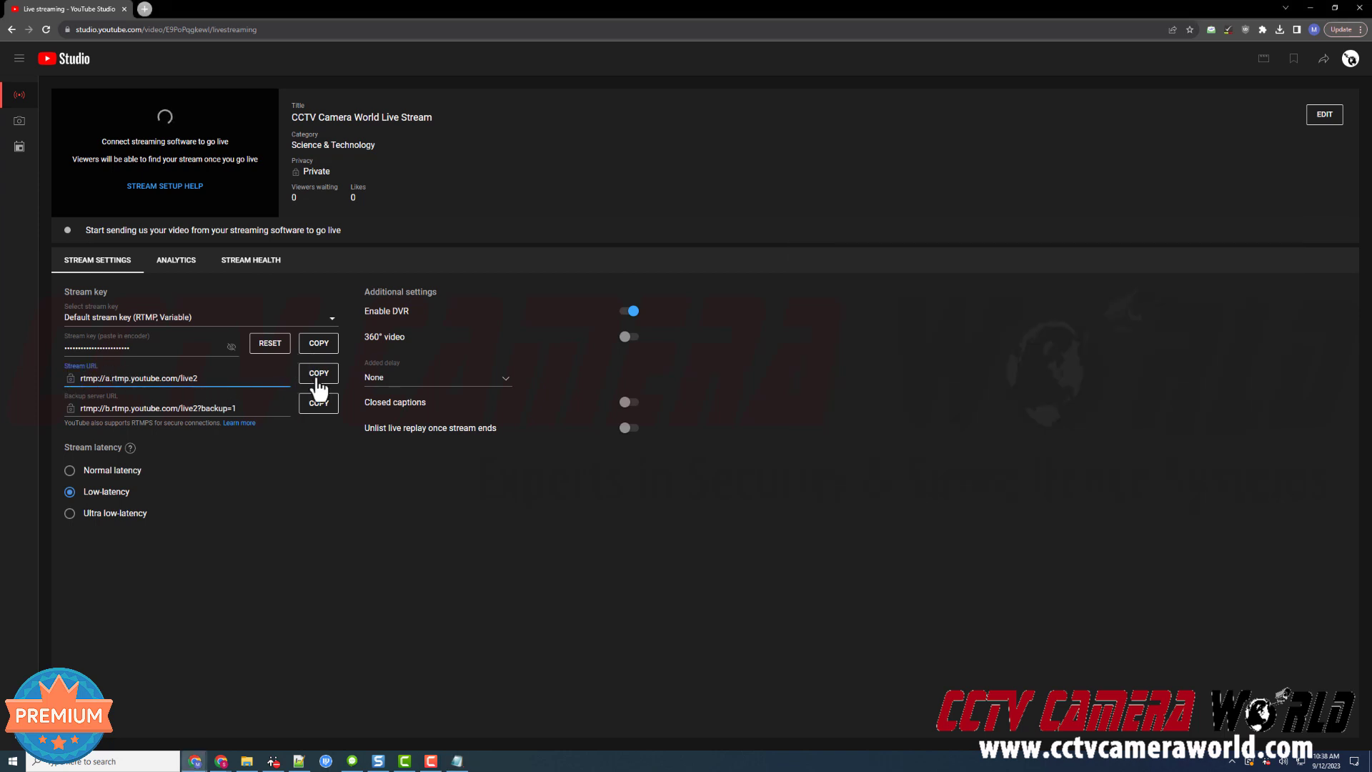
{"action": "left_click", "coordinate": [317, 379]}
{"action": "left_click_drag", "start_coordinate": [204, 380], "coordinate": [106, 383]}
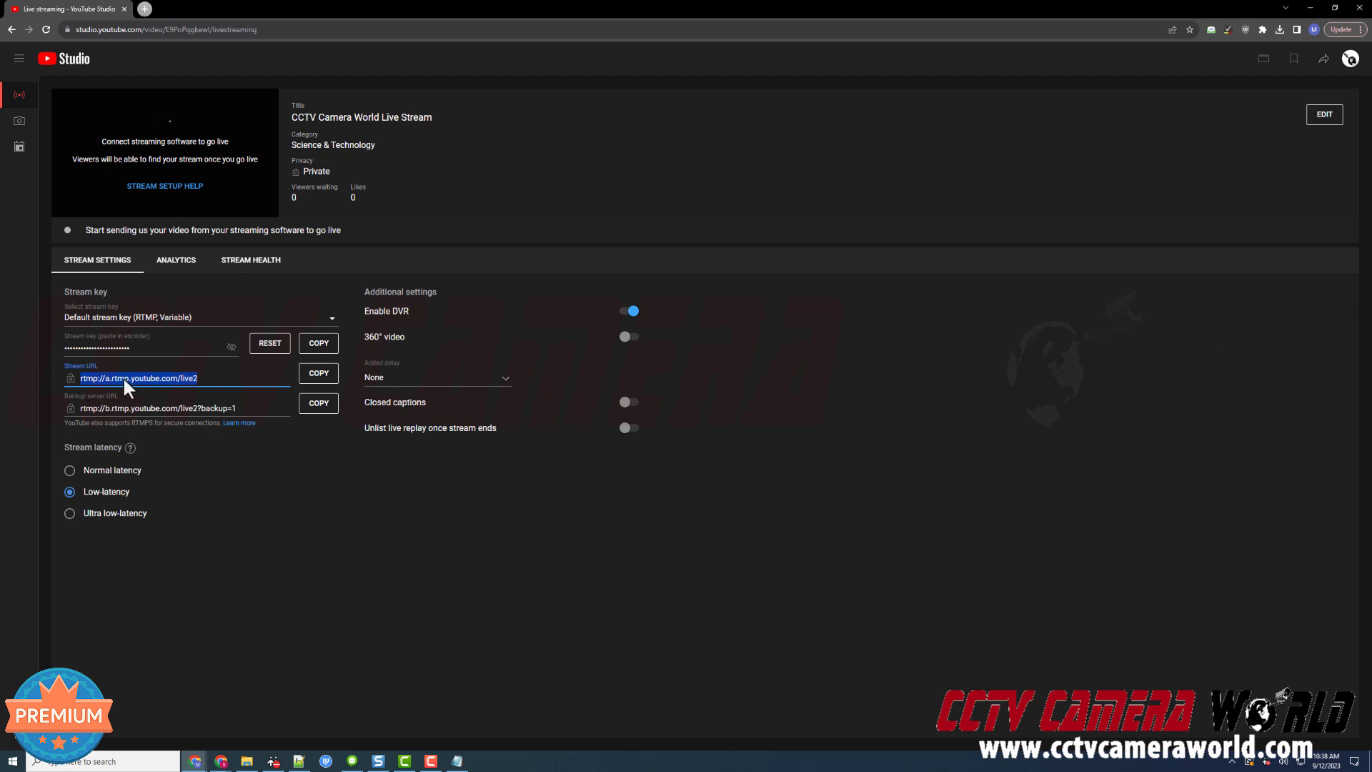
{"action": "right_click", "coordinate": [122, 376]}
{"action": "left_click", "coordinate": [143, 383]}
Paste the stream URL into Notepad and append '/' to make rtmp://a.rtmp.youtube.com/live2/.
{"action": "left_click", "coordinate": [457, 760]}
{"action": "right_click", "coordinate": [744, 265]}
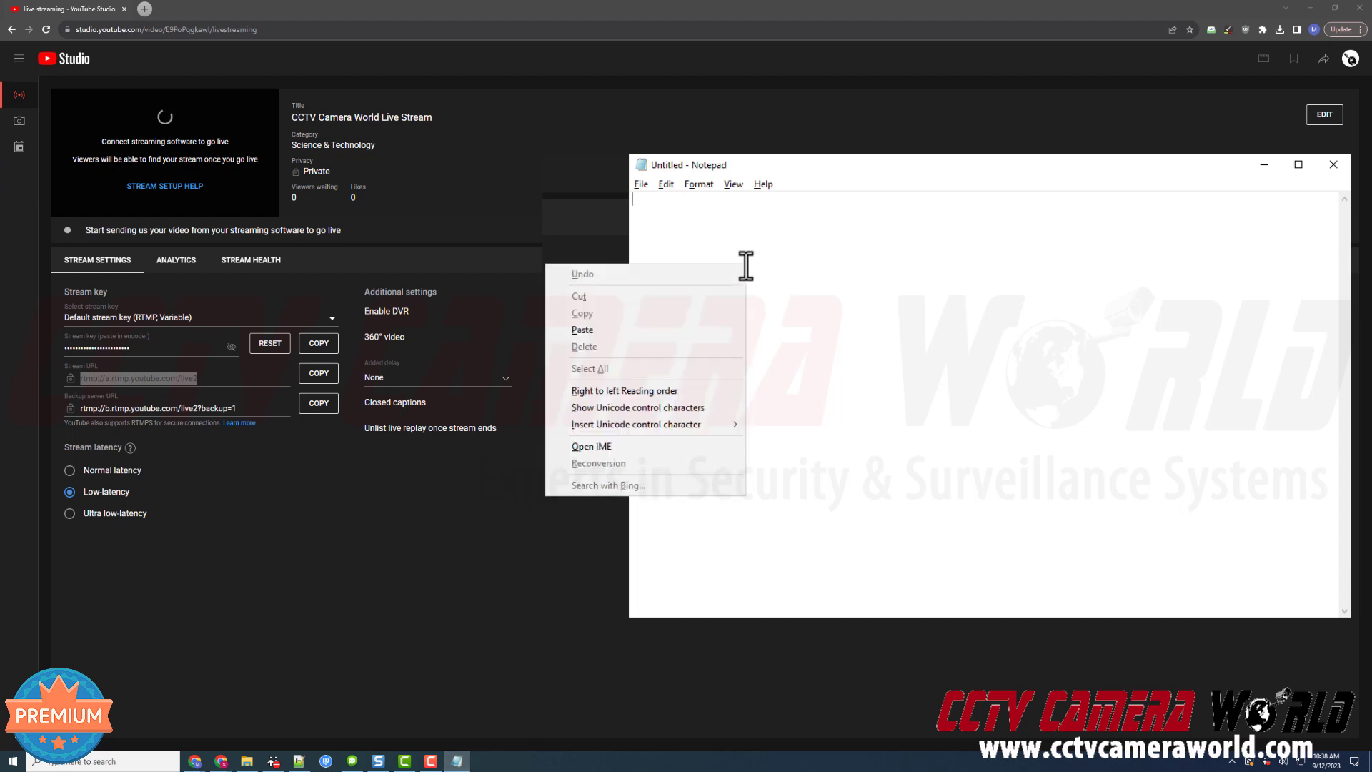
{"action": "left_click", "coordinate": [676, 333]}
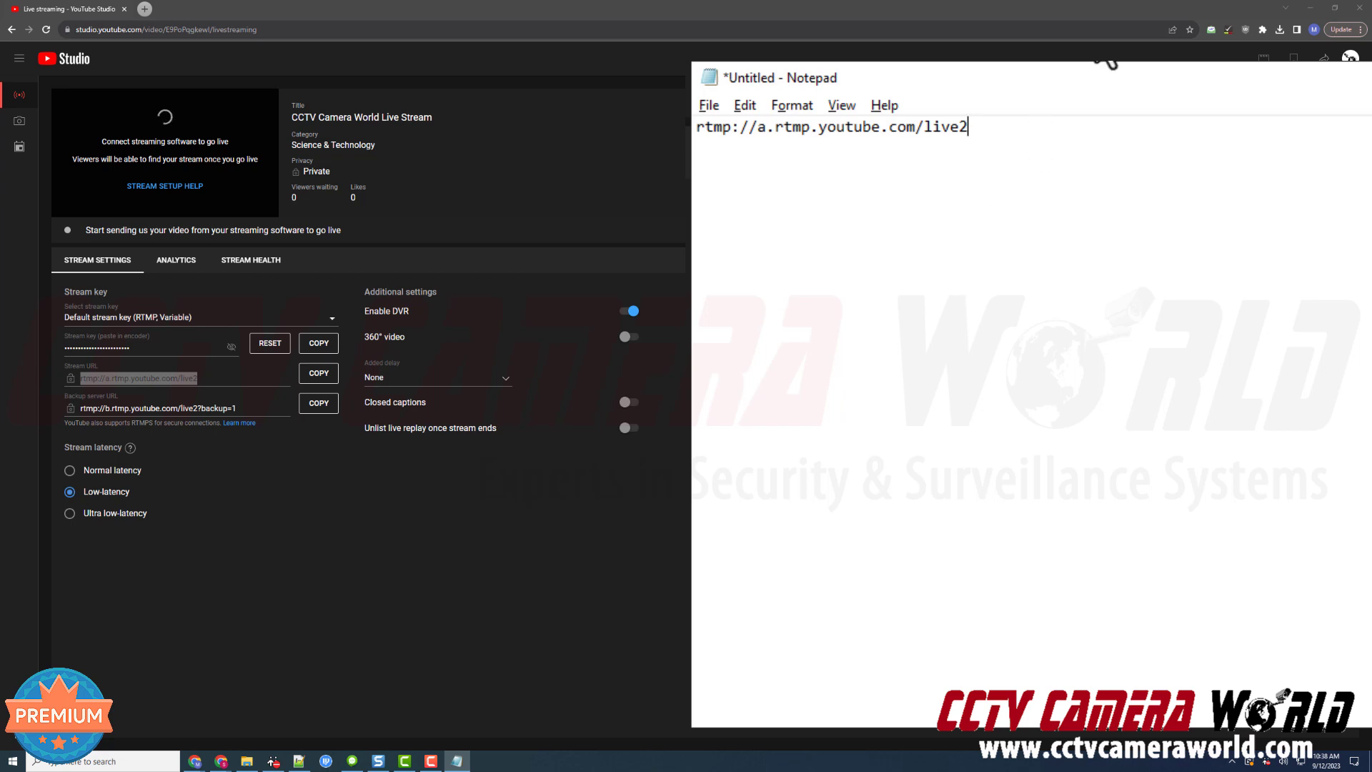
{"action": "type", "text": "/"}
Reveal and copy the stream key, paste it after live2/ in Notepad, and select the combined line.
{"action": "left_click", "coordinate": [120, 342]}
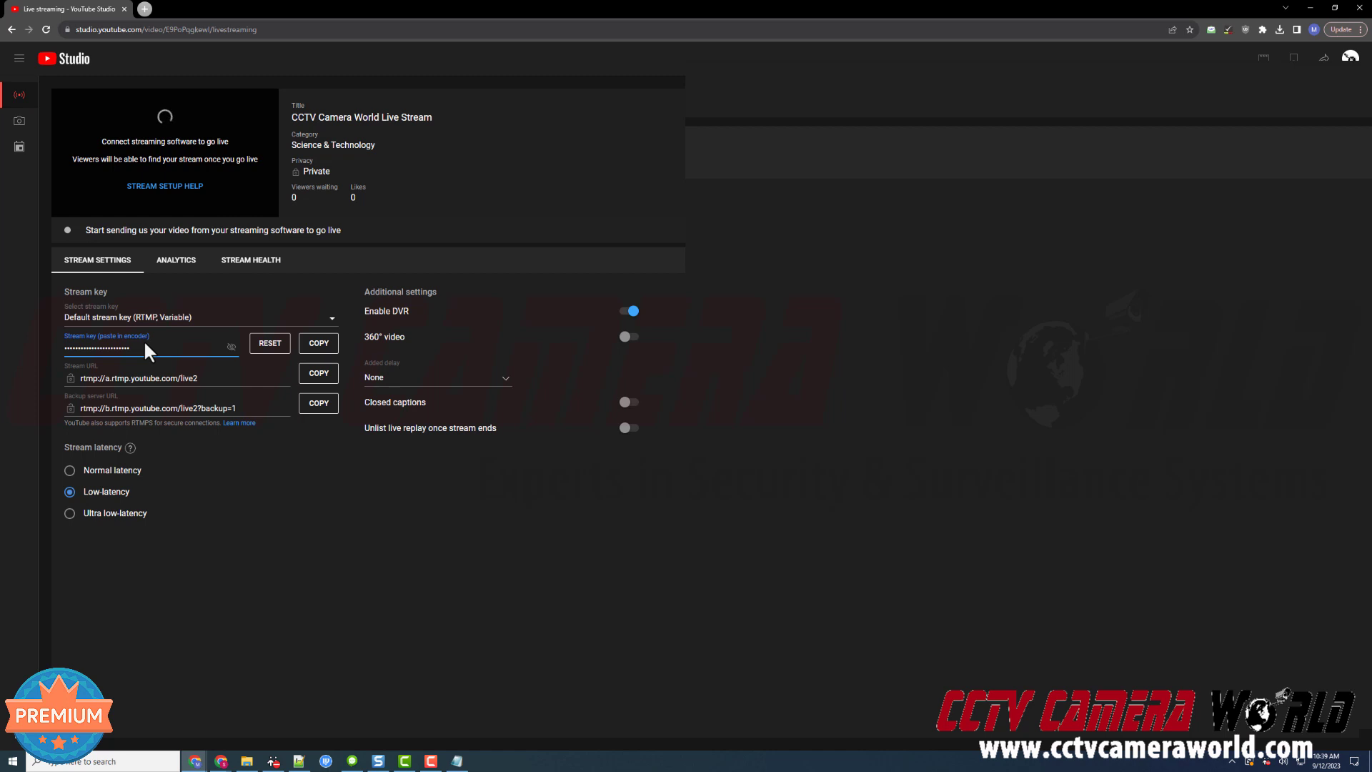
{"action": "left_click", "coordinate": [232, 348]}
{"action": "left_click", "coordinate": [320, 346]}
{"action": "left_click", "coordinate": [459, 758]}
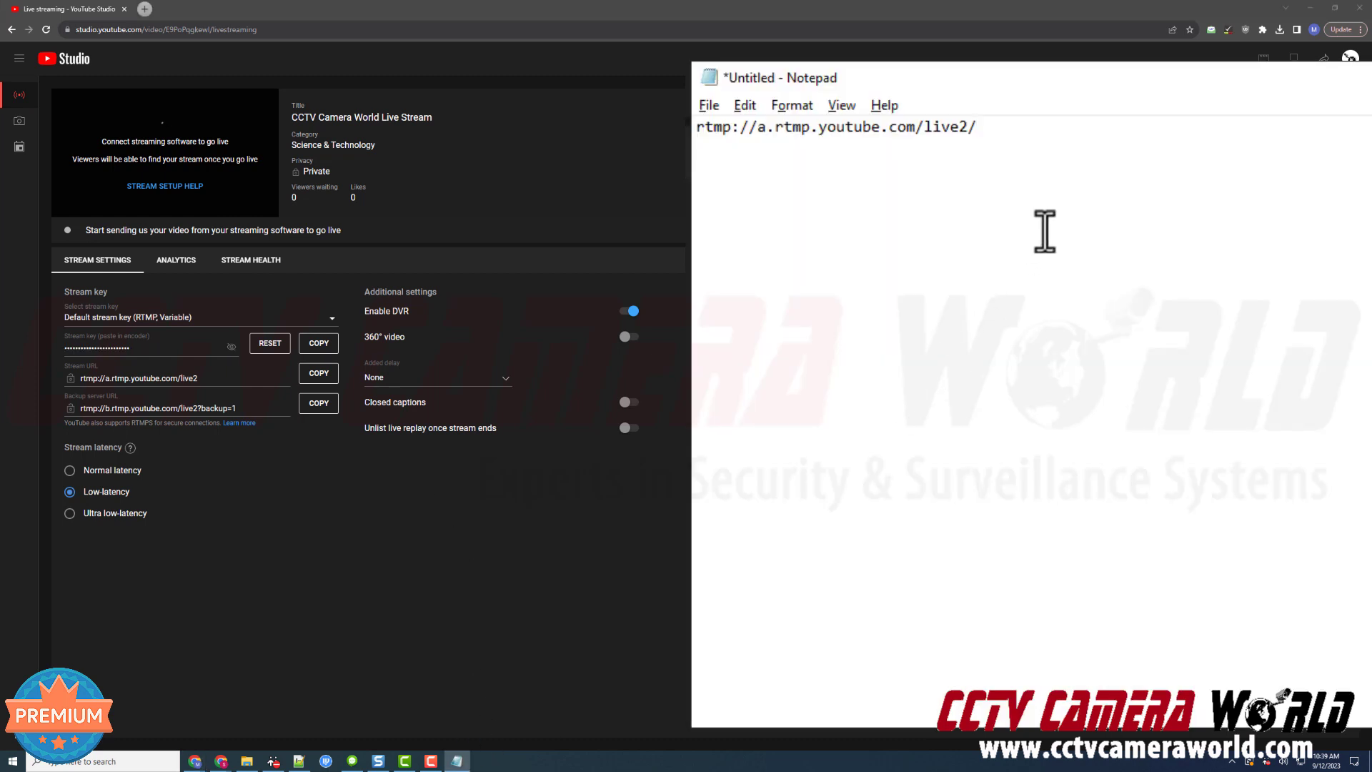
{"action": "key", "text": "ctrl+v"}
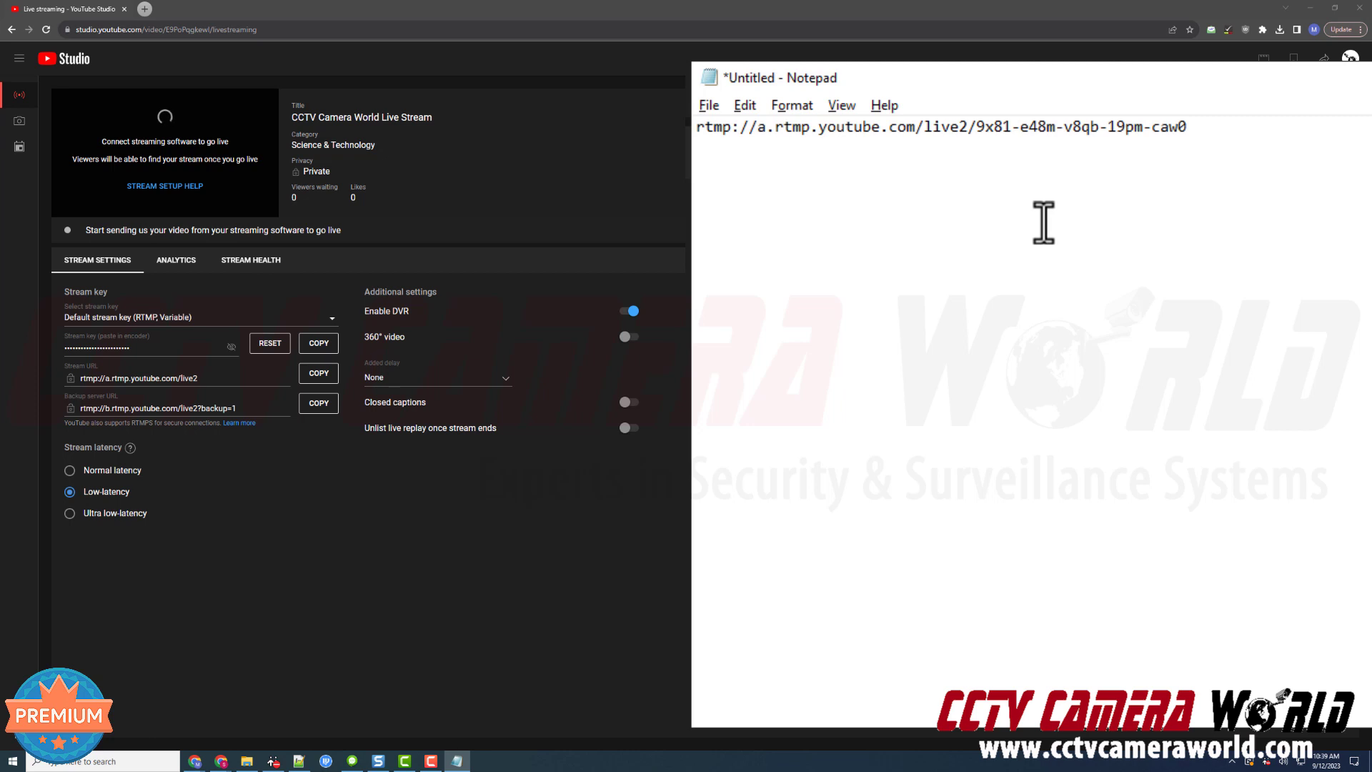
{"action": "left_click_drag", "start_coordinate": [1253, 122], "coordinate": [696, 128]}
{"action": "left_click", "coordinate": [1186, 201]}
{"action": "left_click_drag", "start_coordinate": [1250, 143], "coordinate": [691, 202]}
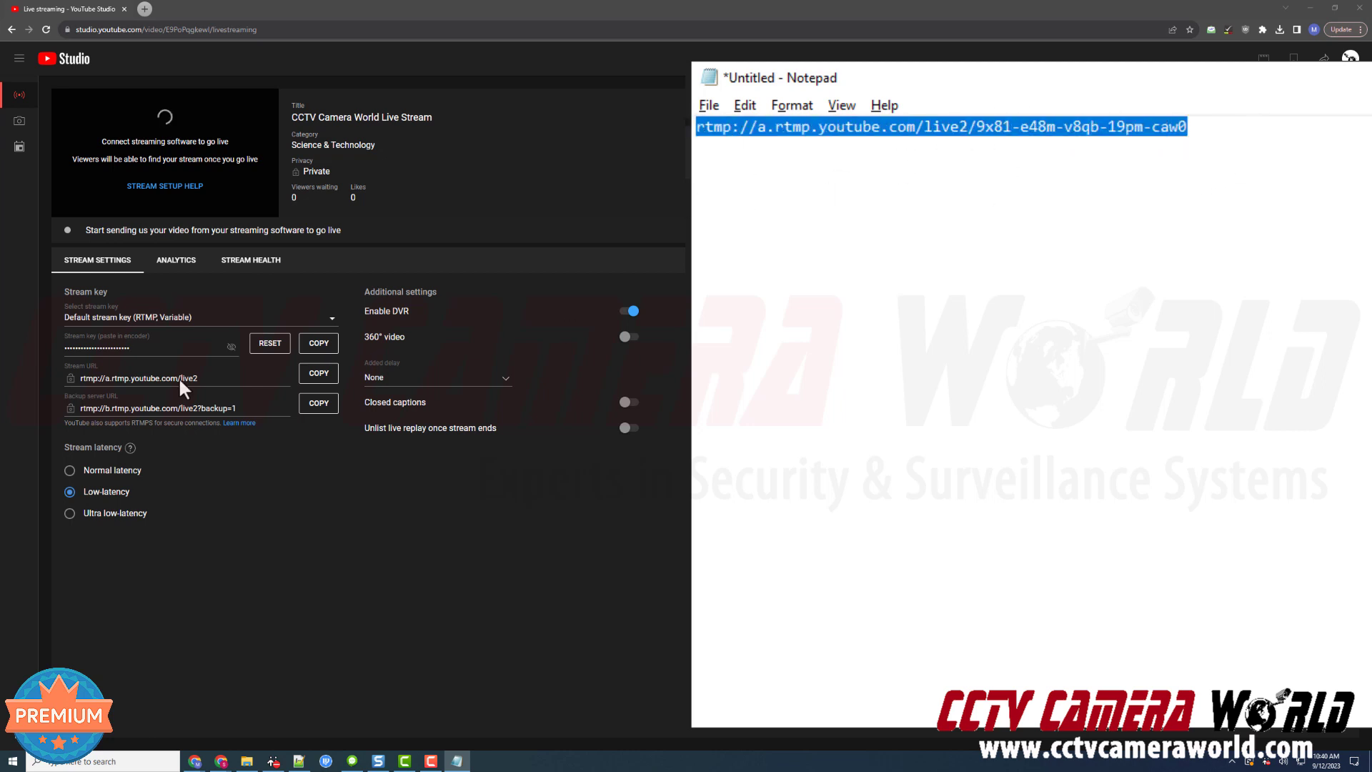
{"action": "left_click", "coordinate": [950, 200]}
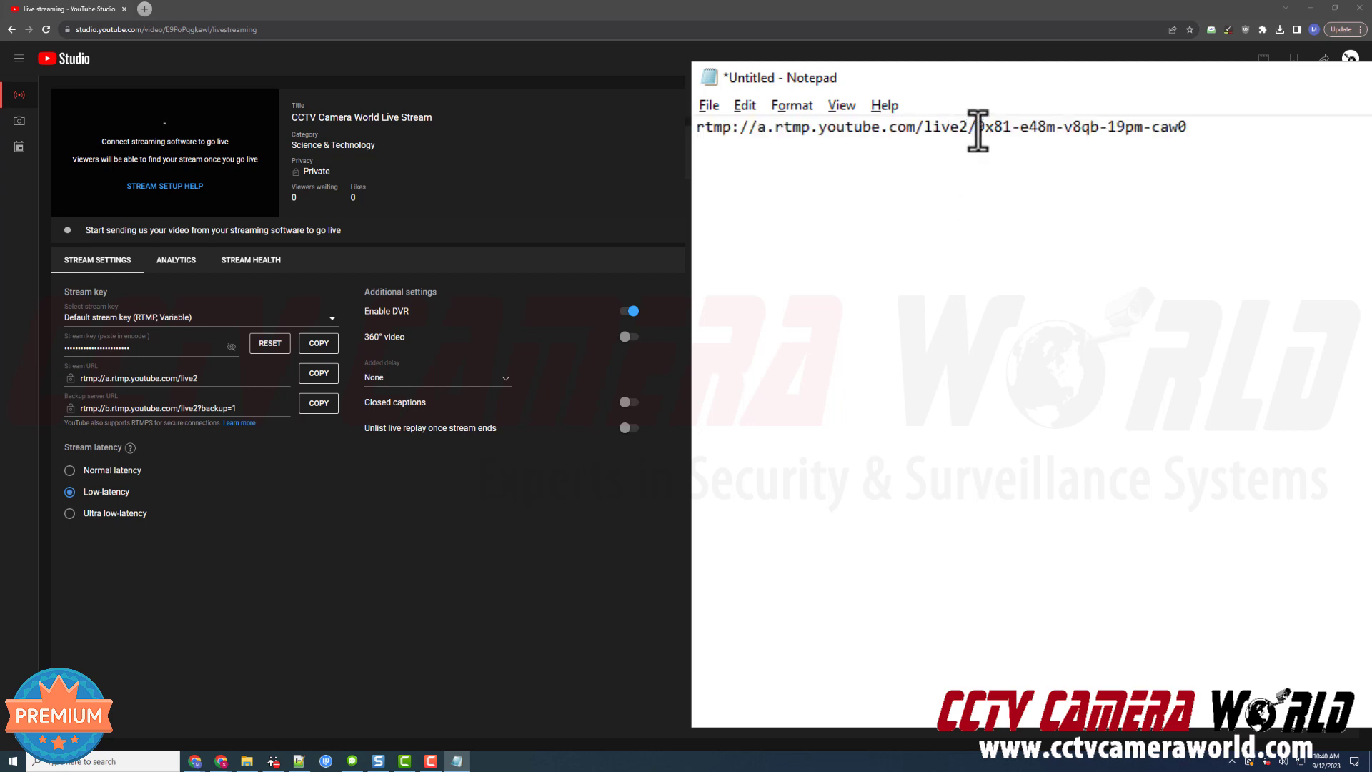
{"action": "left_click_drag", "start_coordinate": [978, 131], "coordinate": [968, 129]}
{"action": "left_click_drag", "start_coordinate": [1264, 129], "coordinate": [980, 125]}
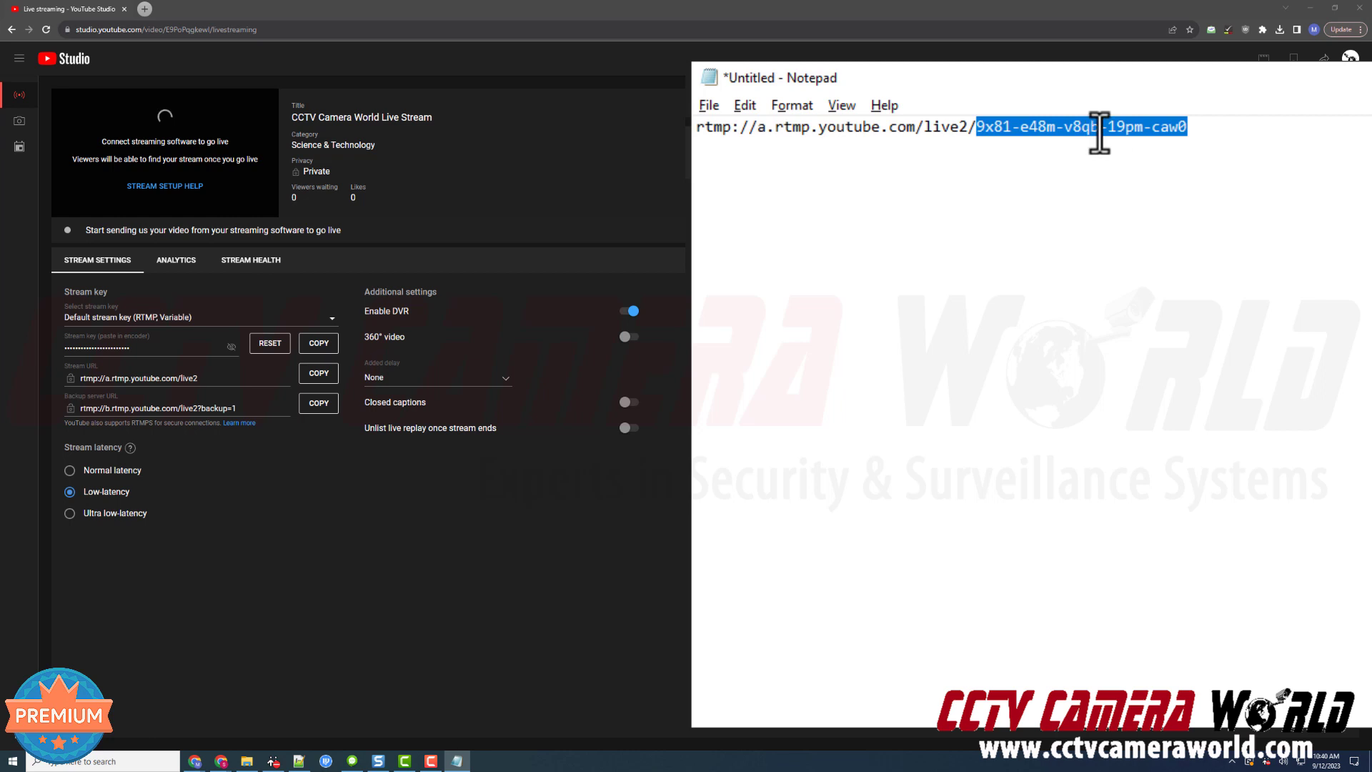
{"action": "left_click", "coordinate": [1302, 147]}
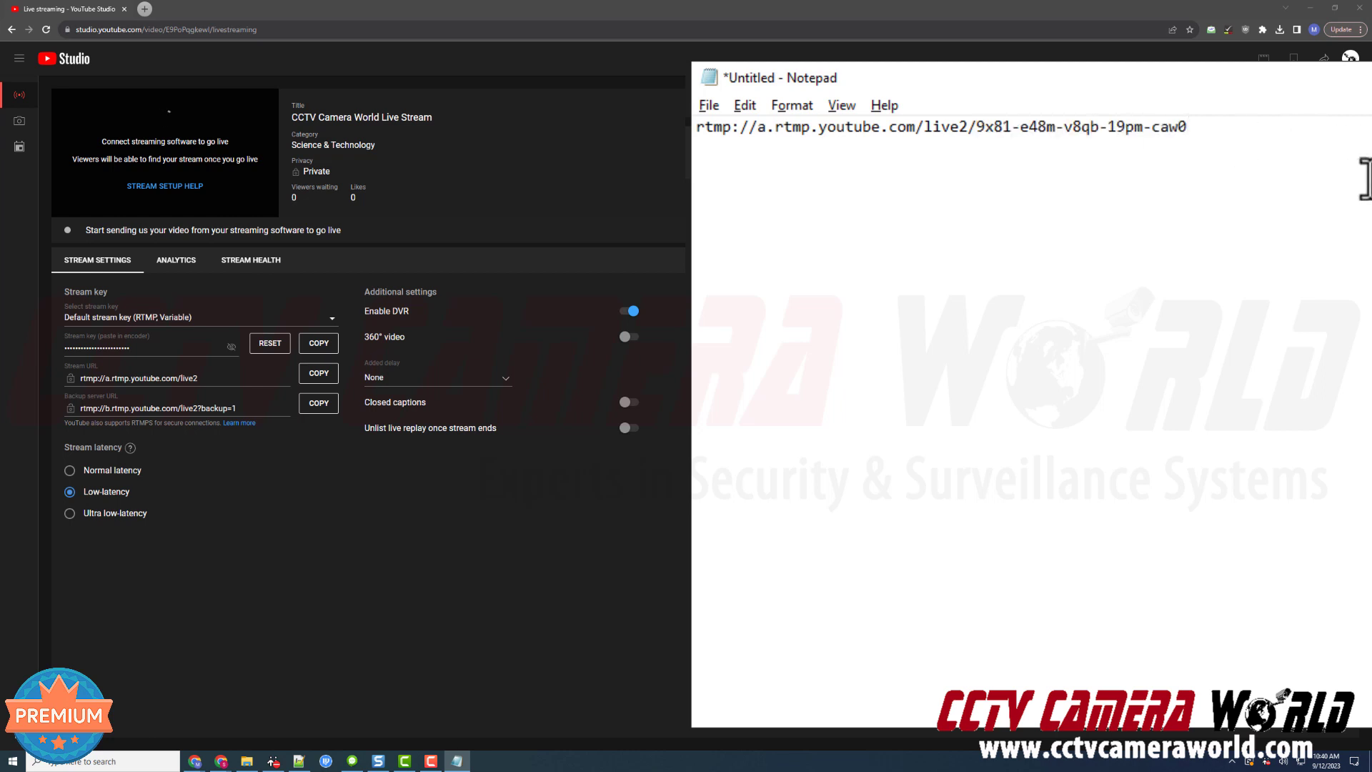